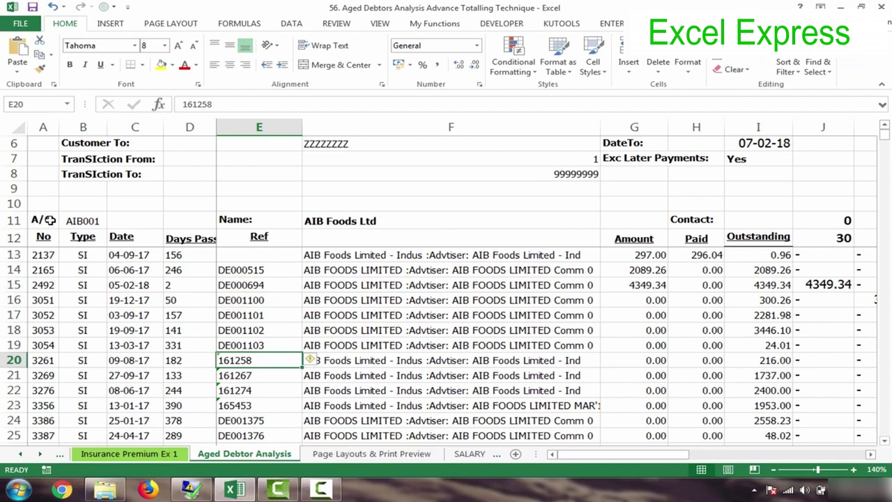
Examine the AIB Foods Ltd transactions, the customers' total rows and the ageing columns across the sheet.
click(331, 221)
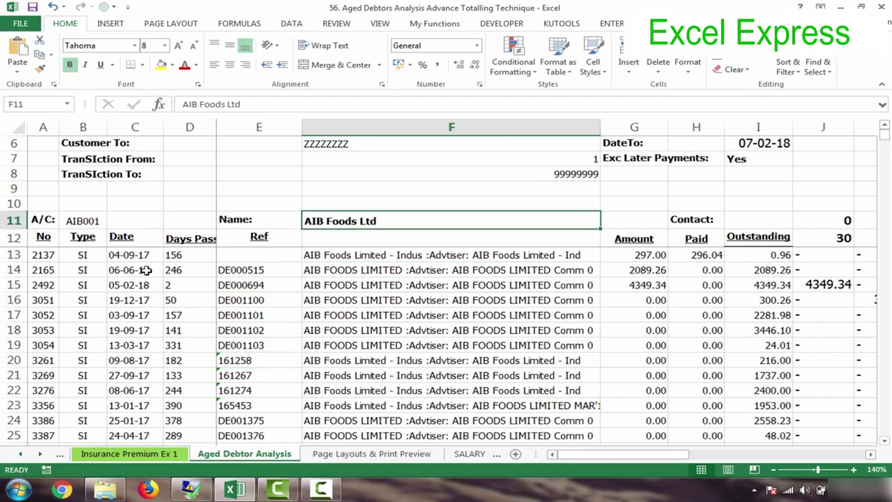
drag(82, 259, 83, 388)
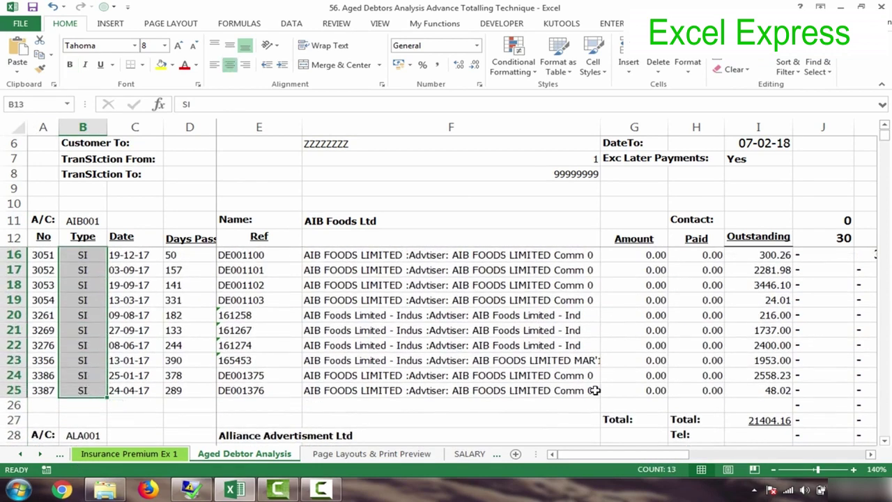
click(763, 421)
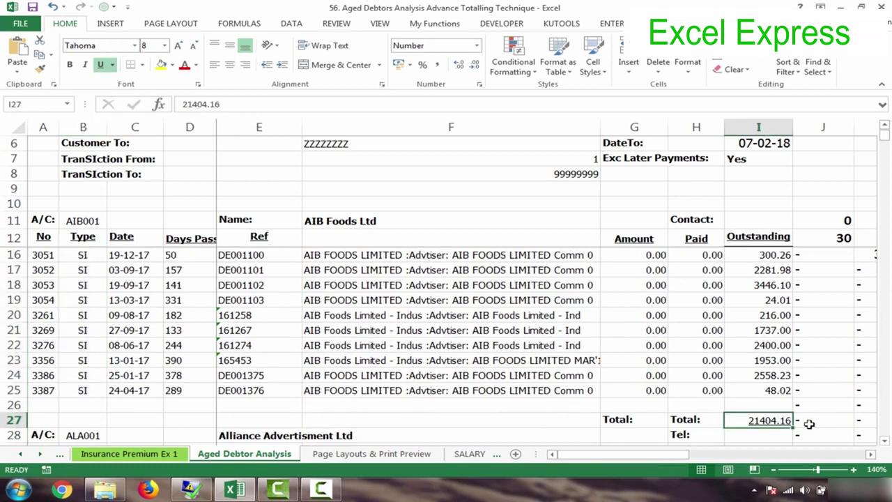
drag(674, 457, 696, 460)
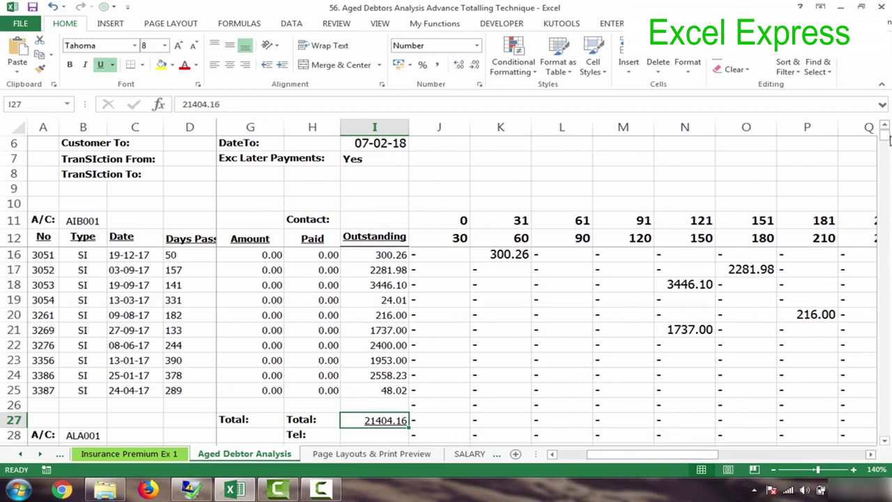
drag(889, 139, 860, 173)
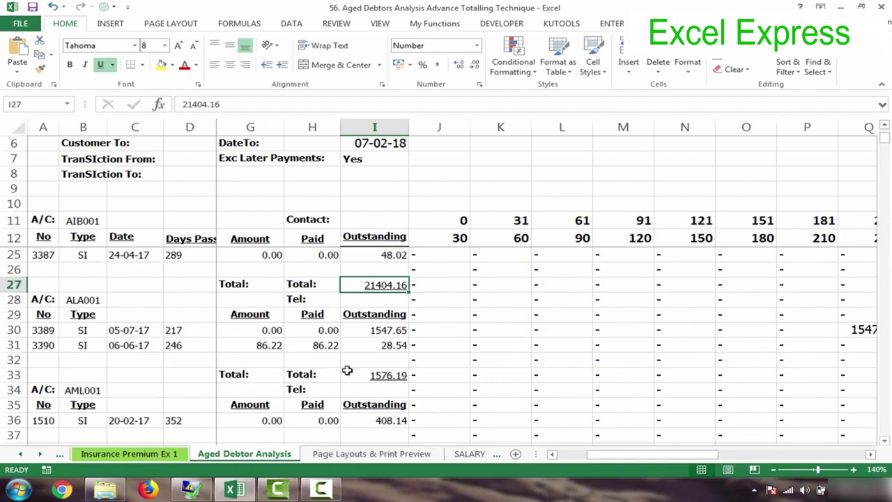
click(394, 376)
click(451, 376)
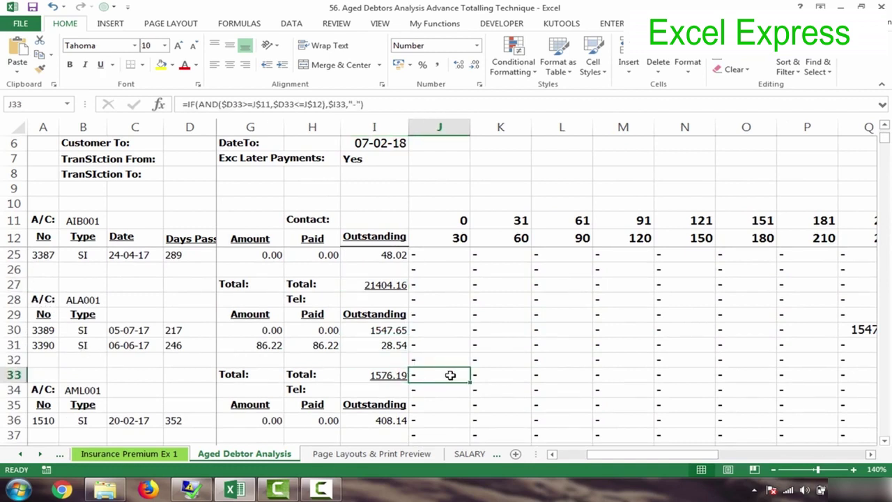
drag(468, 375, 765, 375)
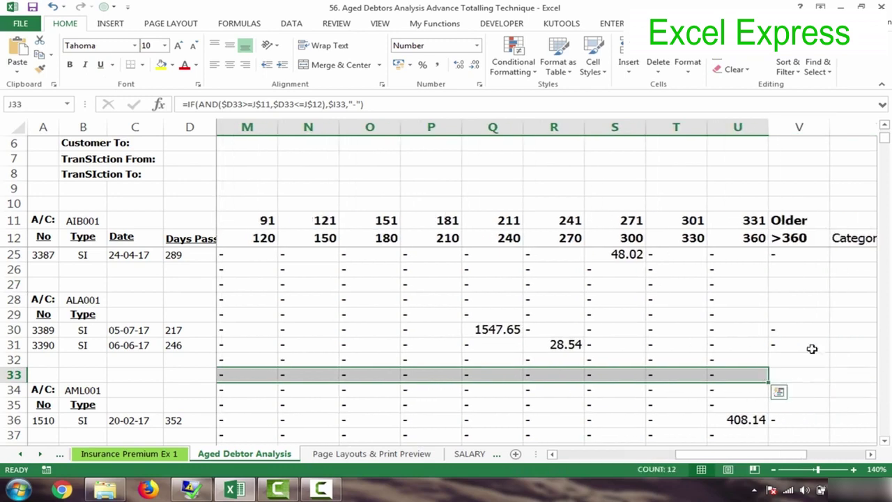
drag(739, 454, 638, 454)
Total the 0–30 day column for AIB Foods Ltd in J27 with a SUM of J13:J26 and copy it across to V27.
click(761, 300)
key(ctrl+Up)
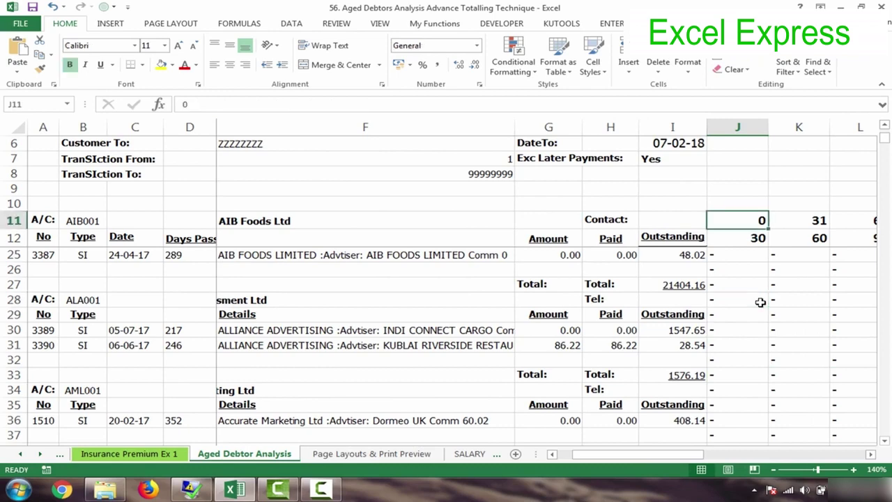
key(ctrl+Up)
key(Down)
key(Down)
key(Down)
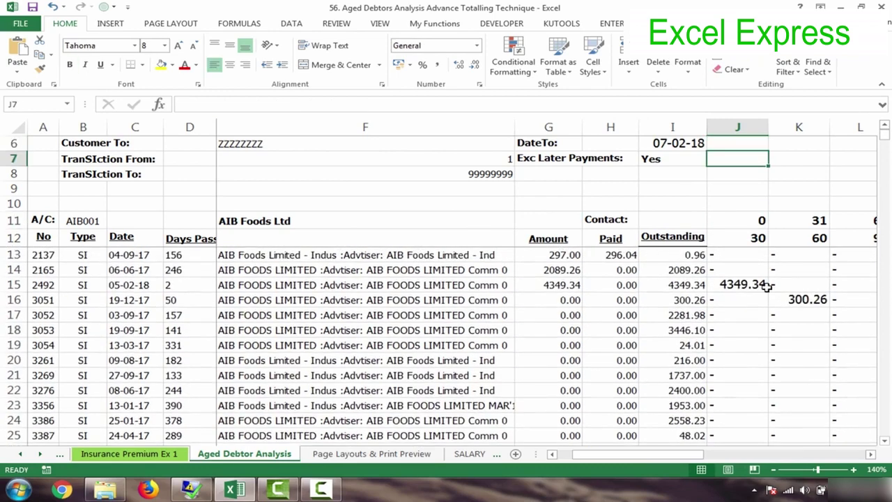
click(745, 254)
key(Down)
key(Down)
key(Down)
key(Down)
key(Down)
key(Down)
key(Down)
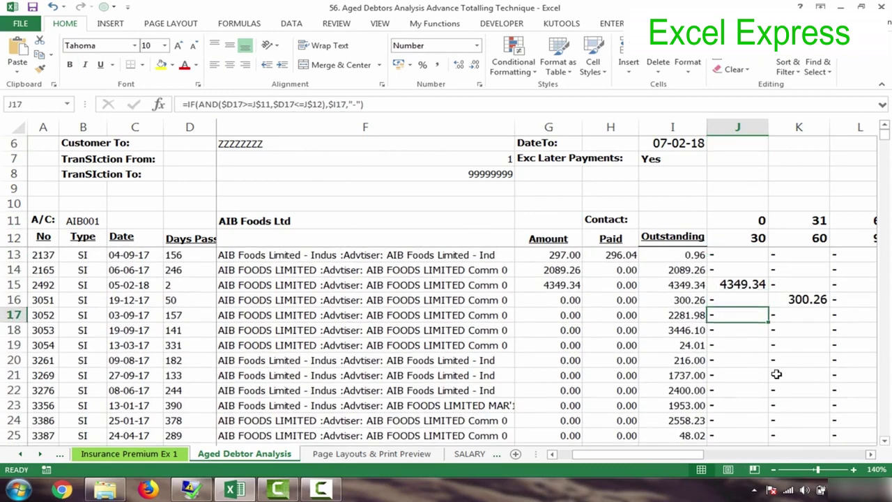
key(Down)
key(Down)
key(Down)
key(Down)
key(Down)
key(Down)
key(Down)
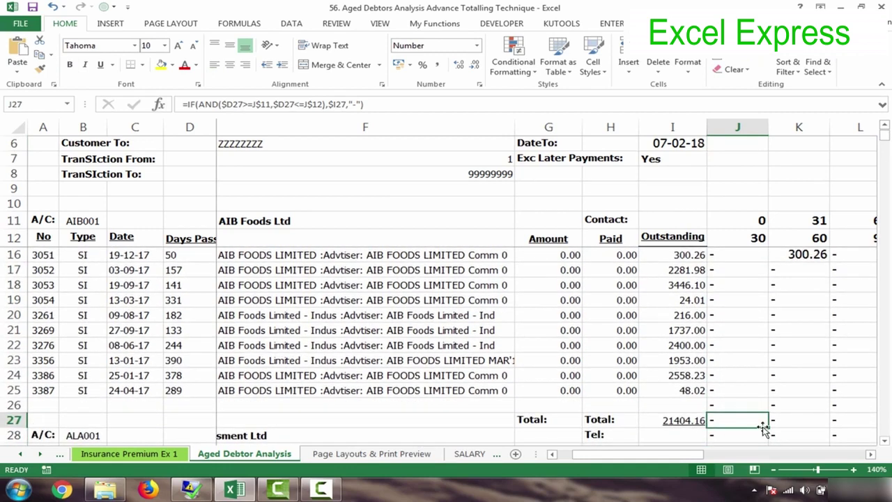
text(=SUM()
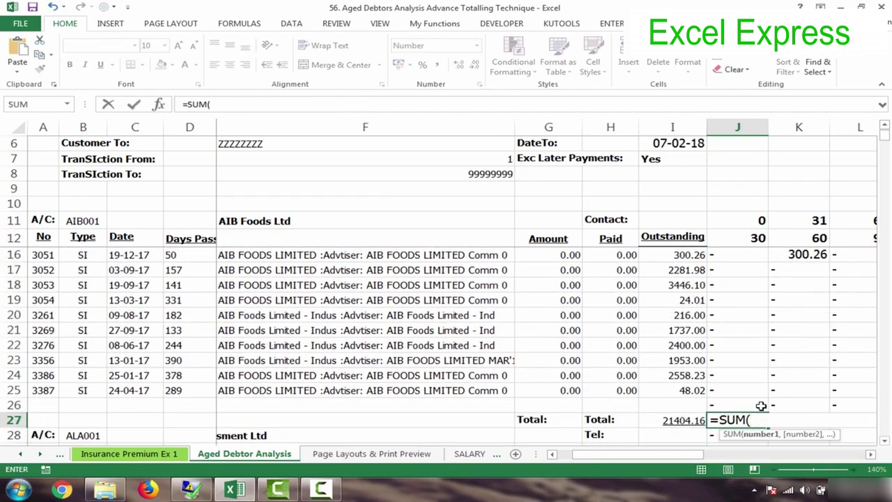
drag(761, 405, 758, 260)
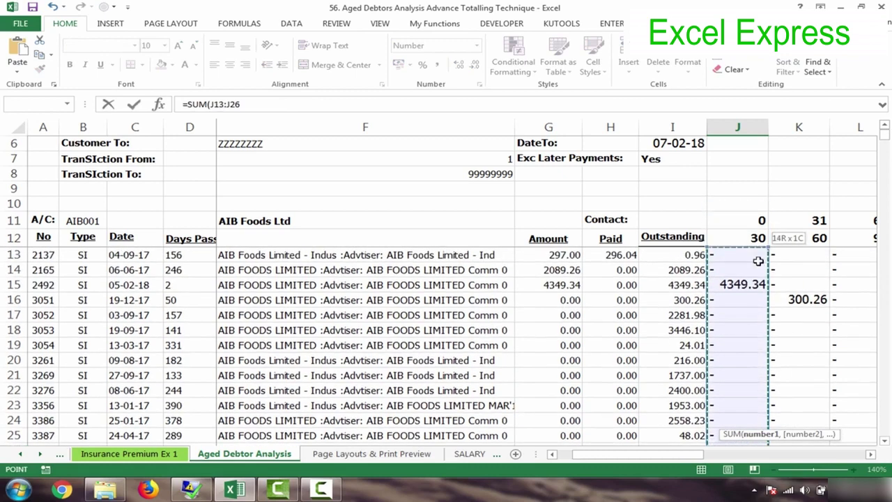
key(Tab)
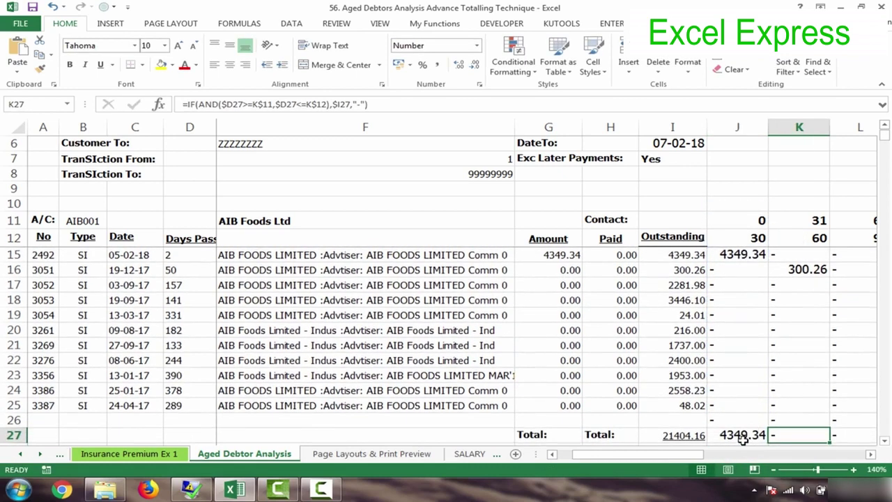
click(743, 438)
mouse_move(768, 443)
mouse_down()
mouse_move(871, 440)
mouse_move(778, 436)
mouse_up()
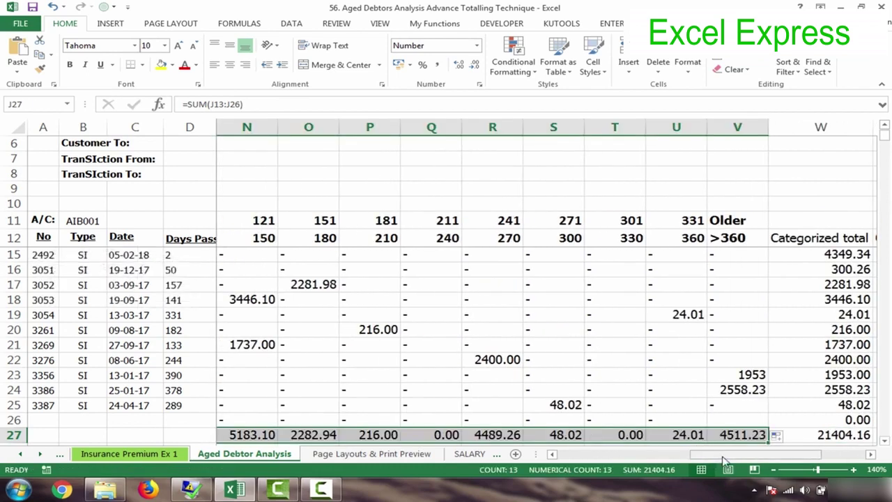
Format the totals in J27:V27 as bold and underlined with a thick box border and an orange fill.
drag(724, 459, 631, 469)
key(ctrl+b)
key(ctrl+u)
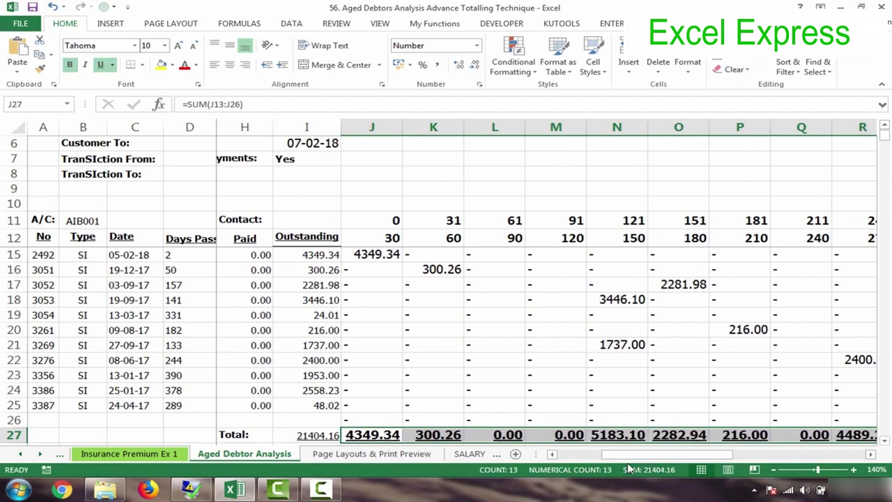
click(172, 64)
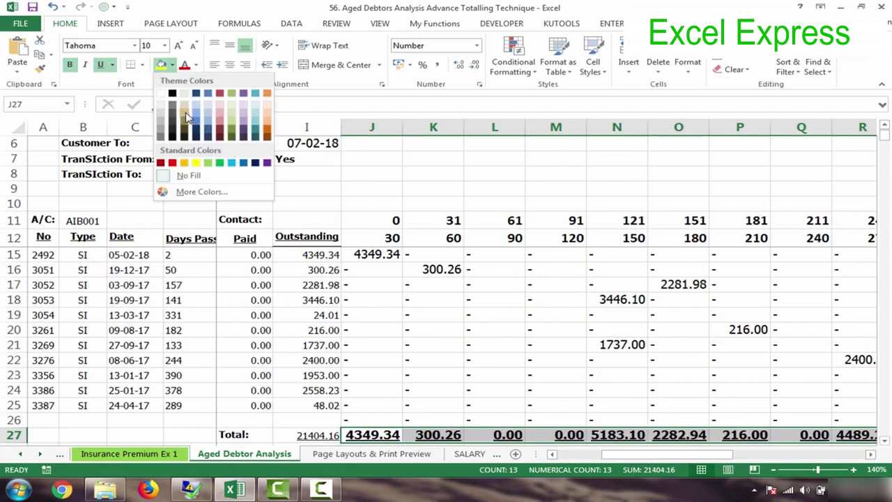
click(142, 65)
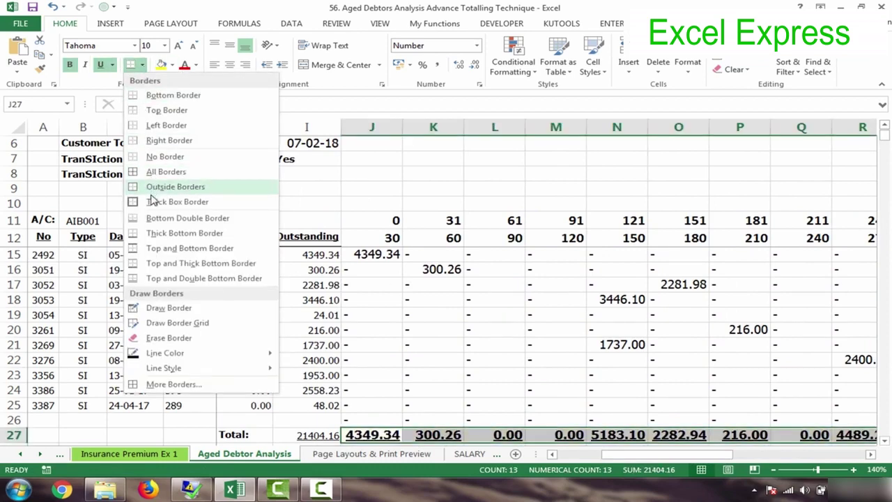
click(153, 202)
click(172, 64)
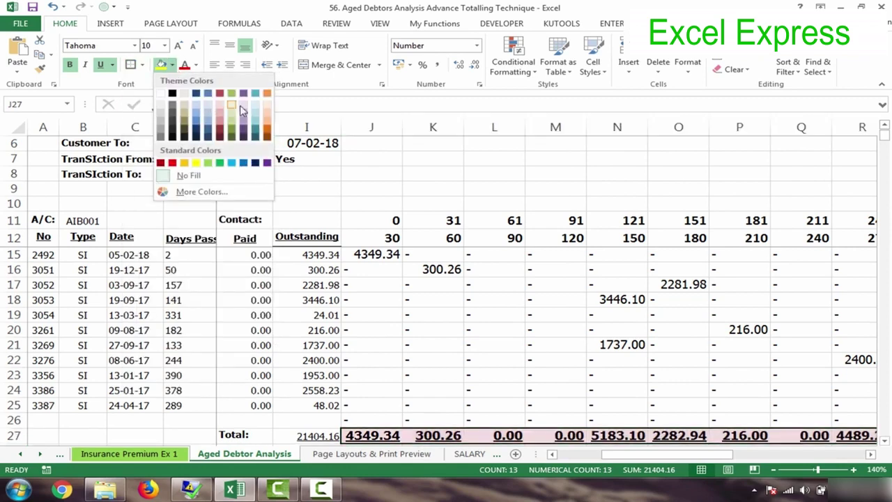
click(267, 117)
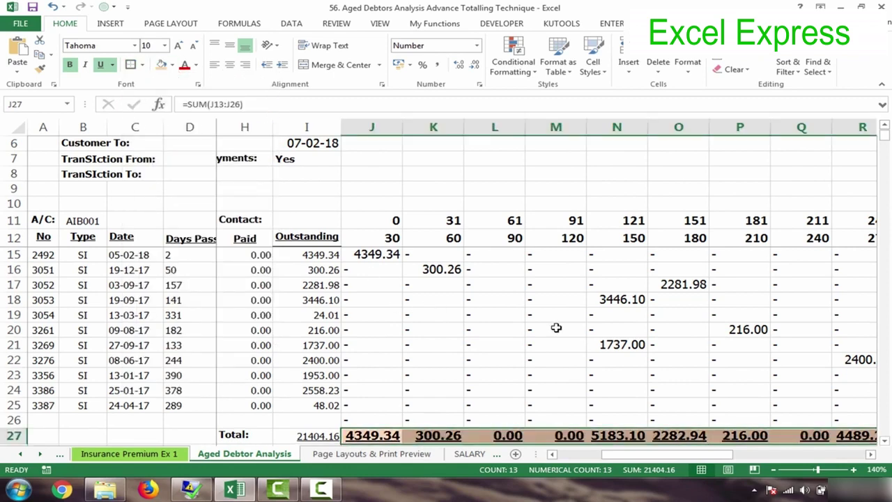
Zoom the sheet out to 110% and auto-fit the width of column O.
click(773, 470)
click(773, 470)
click(773, 470)
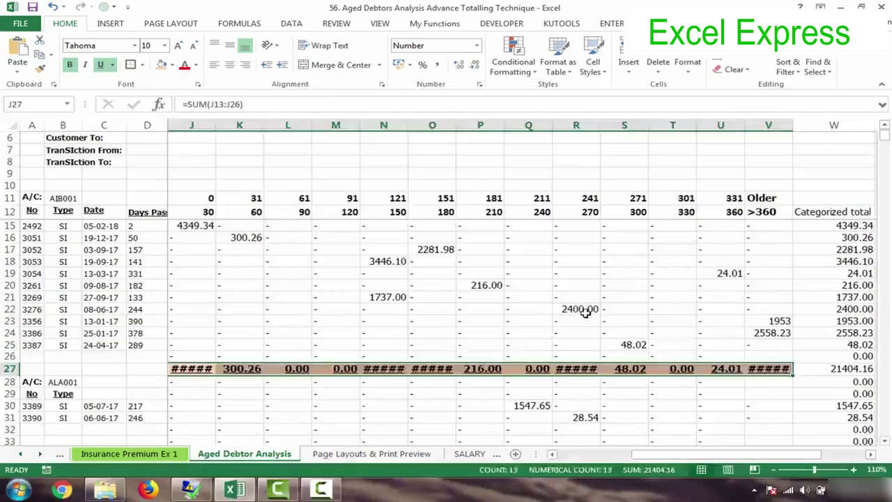
click(576, 309)
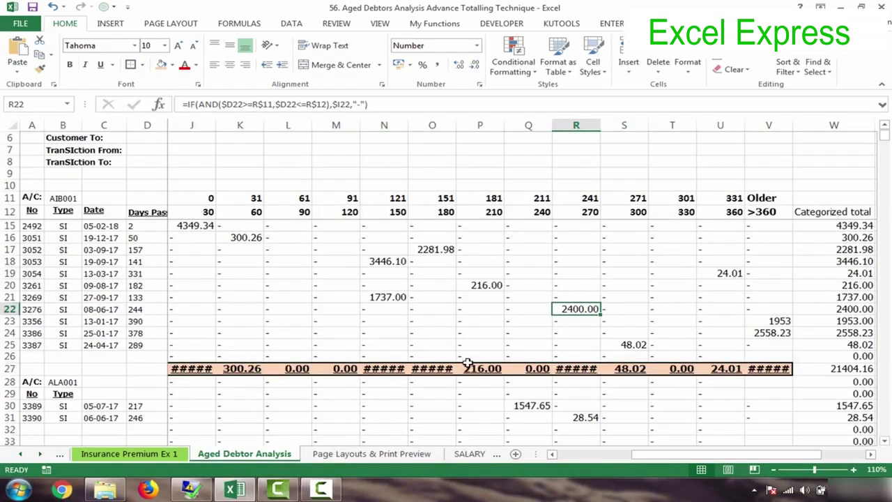
double_click(457, 127)
click(336, 274)
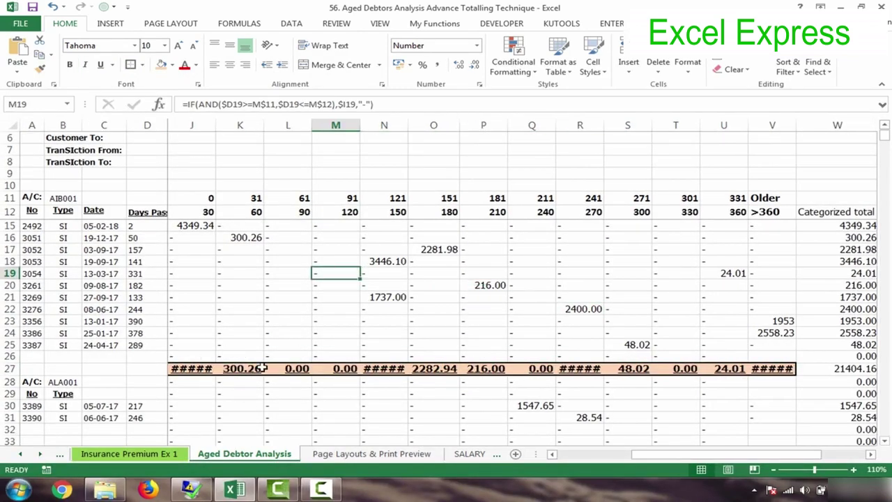
Check the AIB Foods Ltd total row against the transactions and the outstanding total beside it.
key(Left)
key(Left)
key(Left)
key(Left)
key(Left)
key(Left)
key(Left)
key(Down)
key(Down)
key(Down)
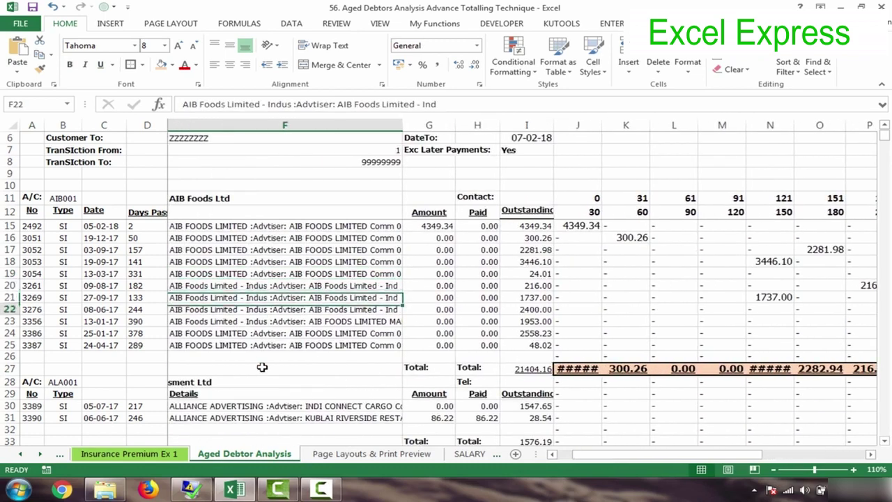
key(Down)
click(584, 368)
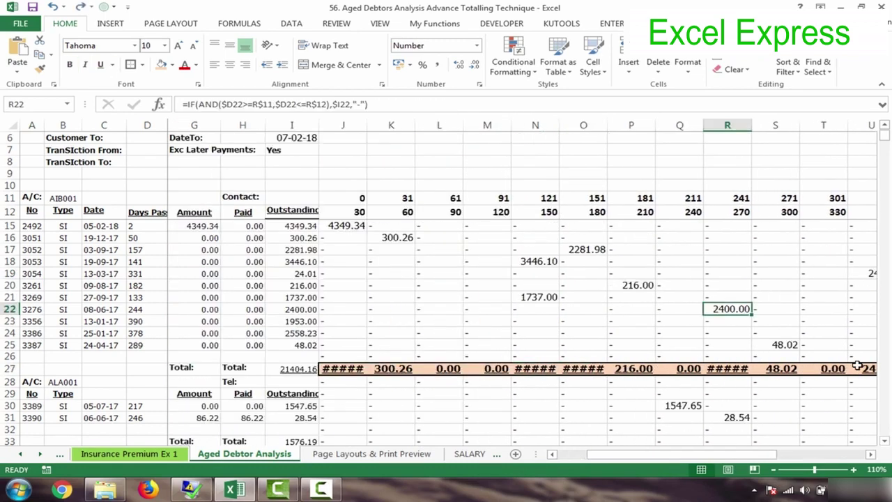
Zoom back in to 140% and undo the column width change, the row 27 formatting and the copied SUM totals.
scroll(858, 365, up, 2)
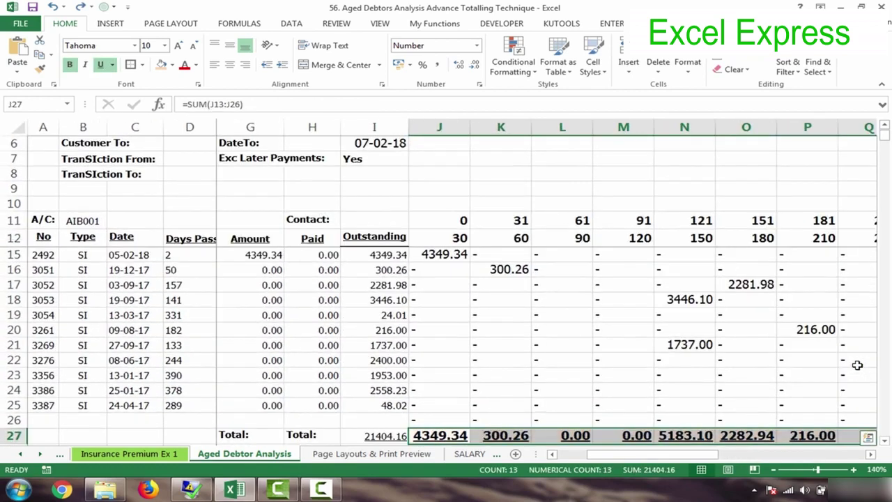
key(ctrl+z)
key(ctrl+z)
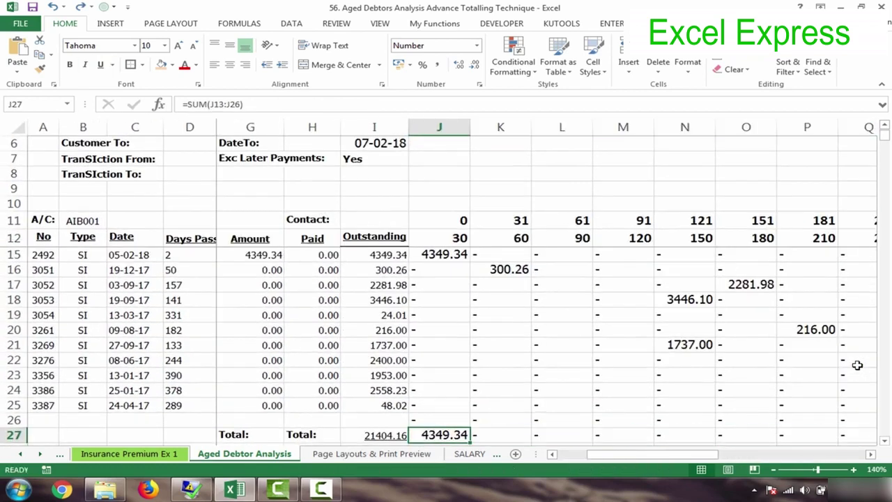
Look through the customer account blocks down the sheet to see how many total rows need formulas.
click(70, 338)
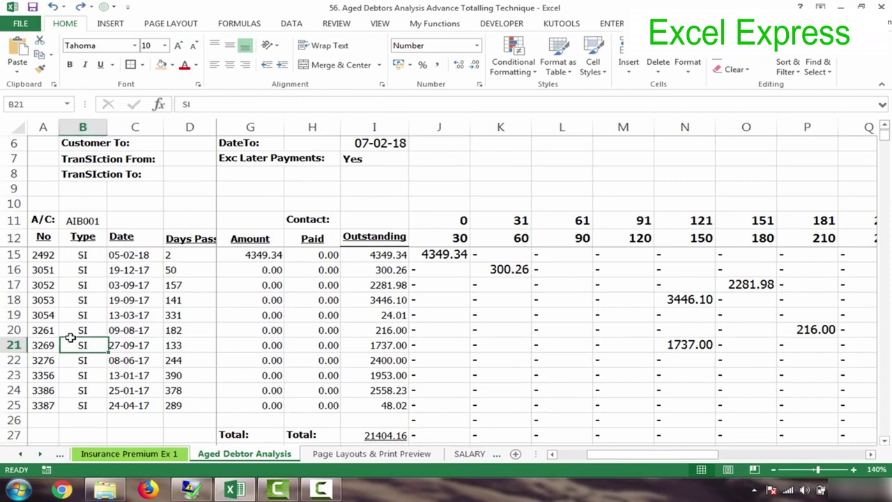
key(Left)
key(Up)
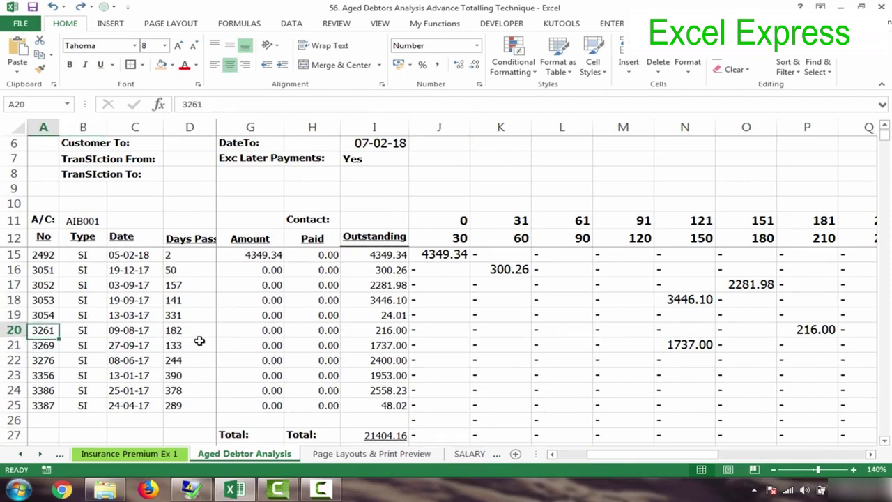
key(Up)
key(Up)
key(Up)
key(Up)
key(Up)
key(Up)
key(Up)
key(Down)
key(Down)
key(Down)
key(Down)
key(Down)
key(Down)
key(Down)
key(Down)
key(Down)
key(Down)
key(Down)
key(Down)
key(Down)
key(Down)
key(Down)
key(Down)
key(Down)
key(Down)
key(Down)
key(Down)
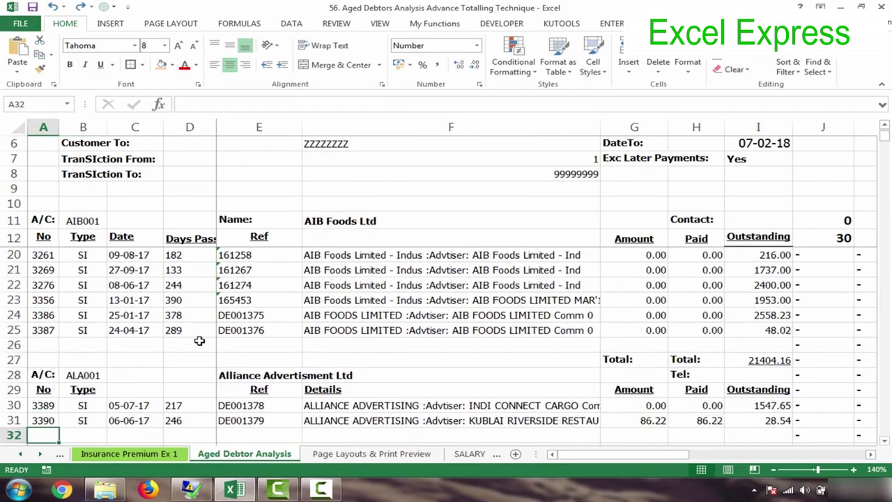
key(Down)
key(Down)
key(Down)
key(Down)
key(Down)
key(Down)
key(Down)
key(Down)
key(Down)
key(Down)
key(Down)
key(Down)
key(Down)
key(Down)
key(Down)
key(Down)
key(Down)
key(Down)
key(Down)
key(Down)
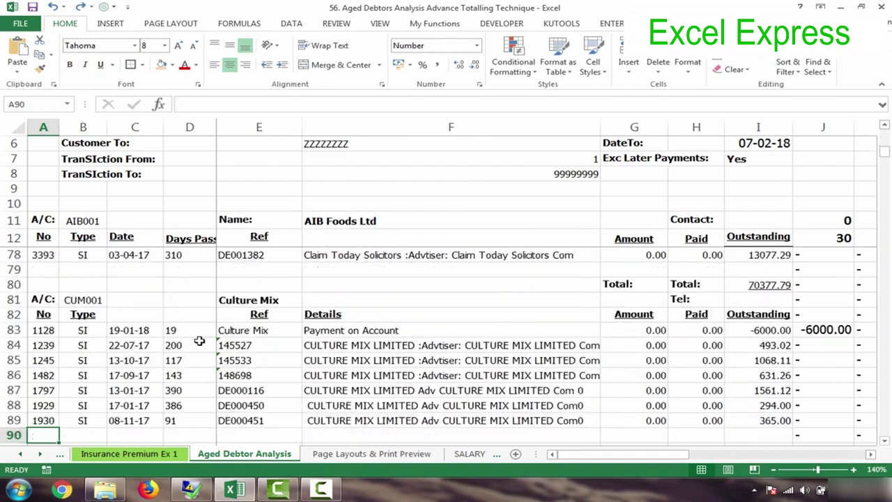
key(Down)
key(Down)
key(Down)
key(Down)
key(Down)
key(Down)
key(Down)
key(Down)
key(Down)
key(Down)
key(Down)
key(Down)
key(Down)
key(Down)
key(Down)
key(Down)
key(Down)
key(Down)
key(Down)
key(Down)
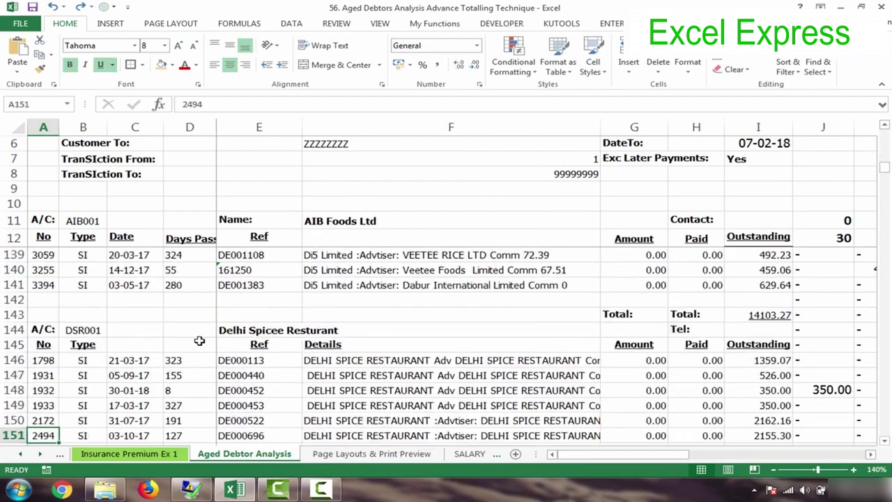
key(Down)
key(Down)
key(Down)
key(Down)
key(Down)
key(Down)
key(Down)
key(Down)
key(Down)
key(Down)
key(Down)
key(ctrl+Up)
key(ctrl+Up)
key(ctrl+Up)
key(ctrl+Up)
key(ctrl+Up)
key(ctrl+Up)
key(ctrl+Up)
key(ctrl+Up)
key(ctrl+Up)
key(ctrl+Up)
key(ctrl+Up)
key(ctrl+Up)
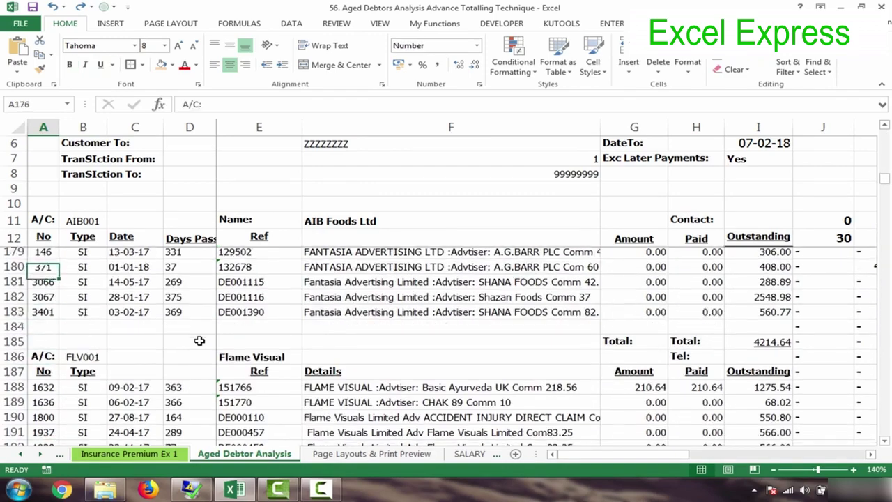
Examine the ageing columns of the AIB Foods Ltd block from its first transaction down to the total row.
key(ctrl+Up)
key(ctrl+Up)
key(ctrl+Up)
key(ctrl+Up)
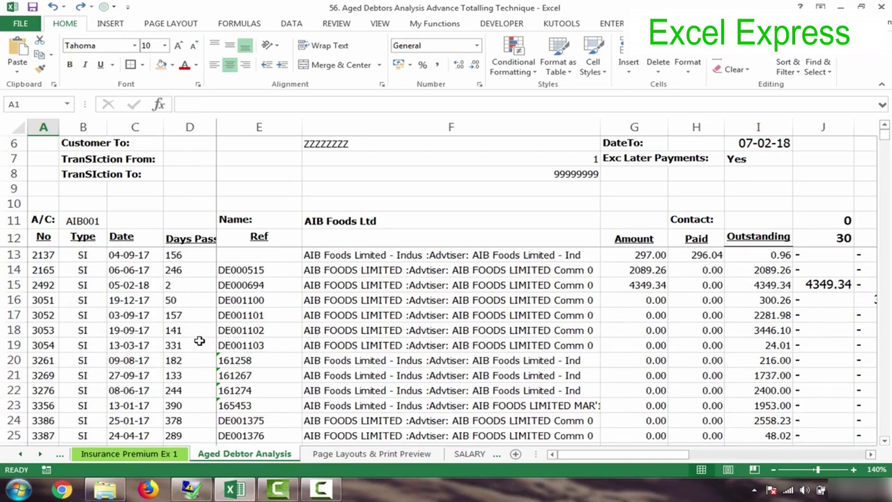
click(670, 298)
click(684, 313)
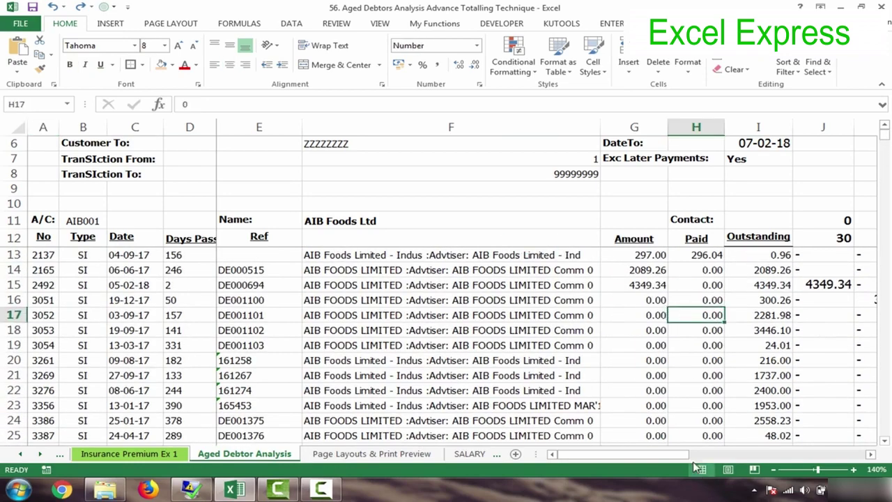
drag(686, 457, 697, 457)
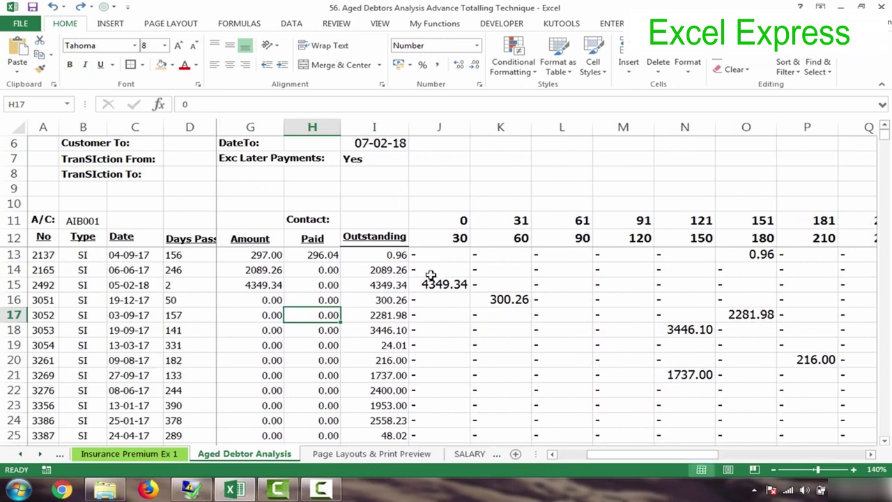
click(429, 268)
key(Down)
key(Down)
key(Down)
key(Down)
key(Down)
key(Down)
key(Down)
key(Down)
key(Down)
key(Down)
key(Down)
key(Down)
key(Down)
key(Down)
key(Down)
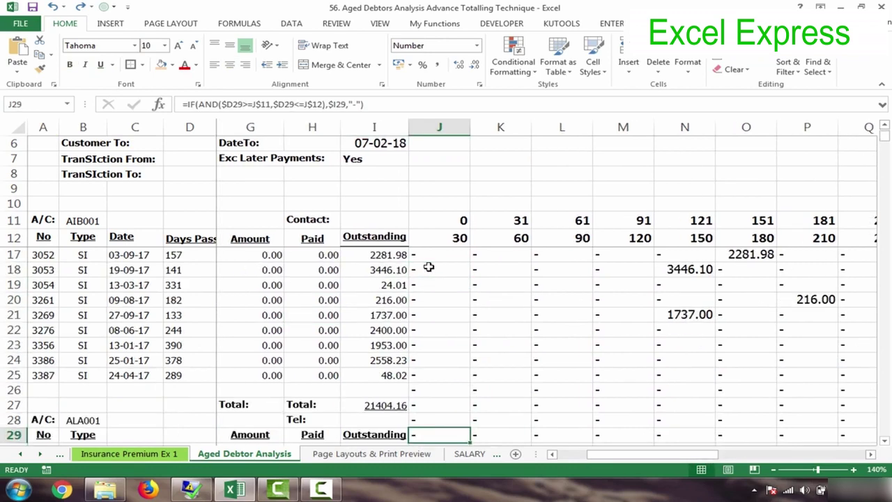
Clear the ageing formulas in J27:V27 and try AutoSum across that total row.
drag(440, 389, 644, 391)
key(Delete)
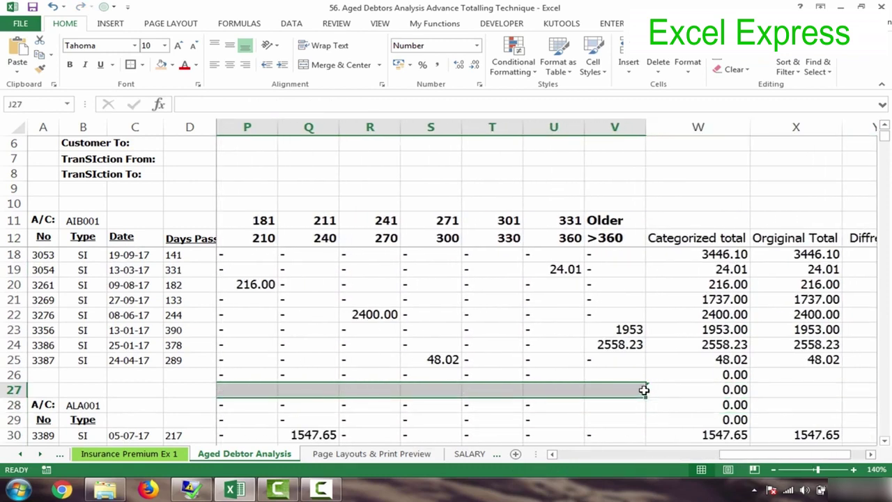
key(alt+equal)
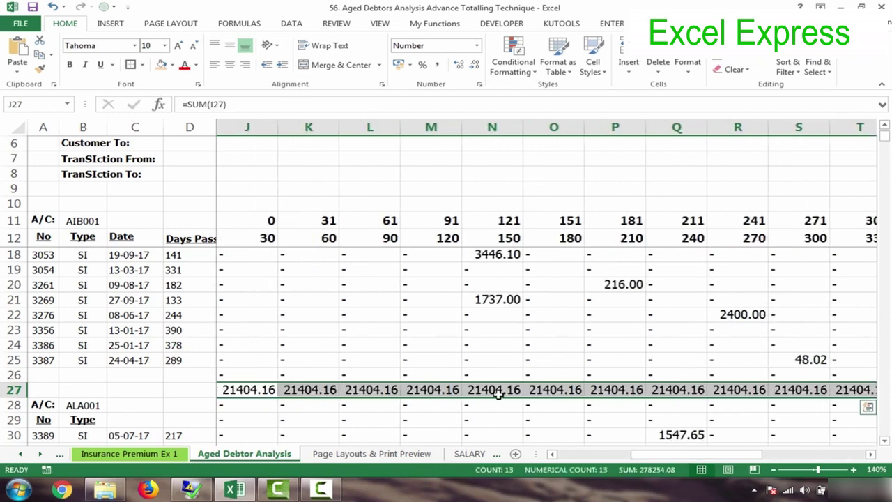
Check which cell the SUM formula in J27 refers to, leaving the formula as it is.
drag(673, 454, 627, 462)
click(440, 391)
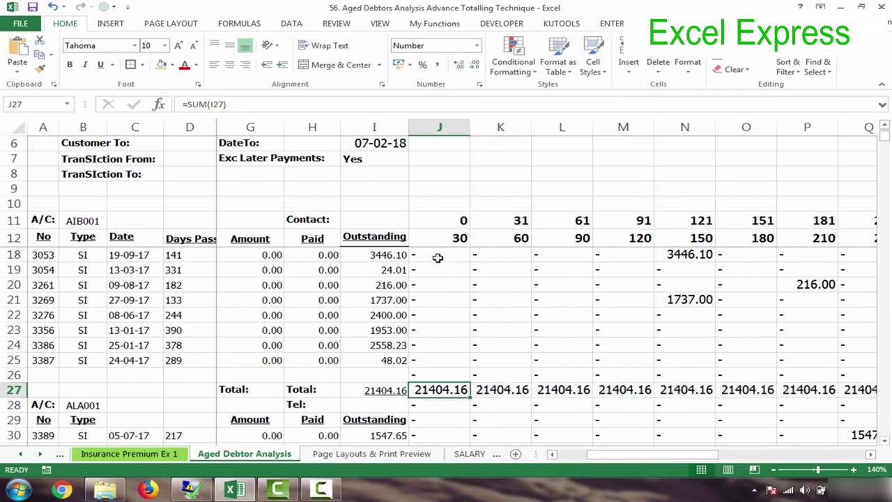
double_click(447, 393)
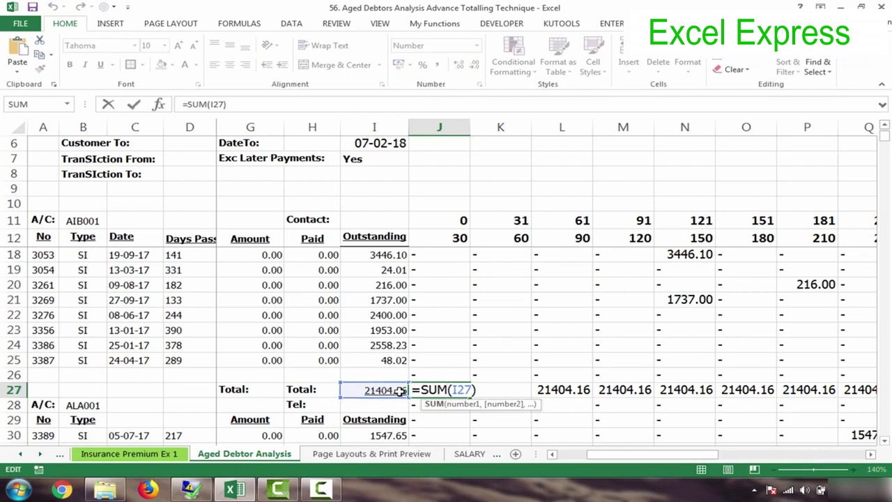
key(ctrl+Return)
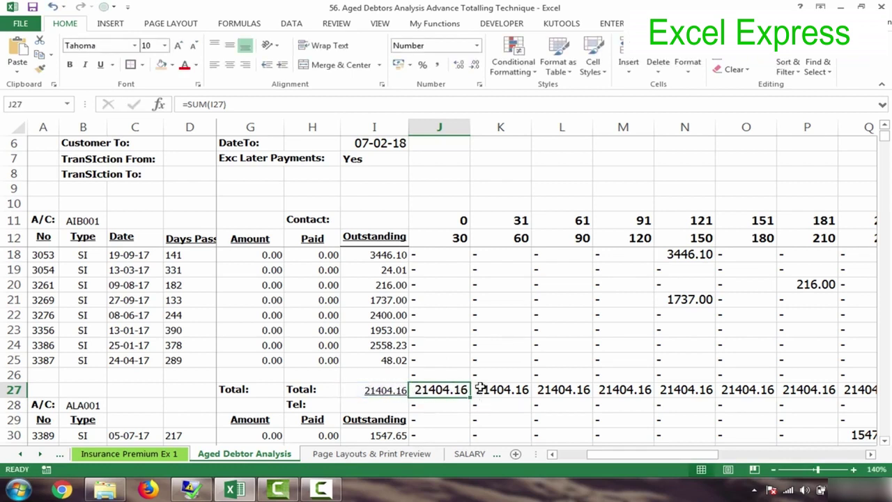
Fill the ageing formula from the row above back into J27:V27, replacing the SUM formulas.
key(ctrl+shift+Right)
key(ctrl+d)
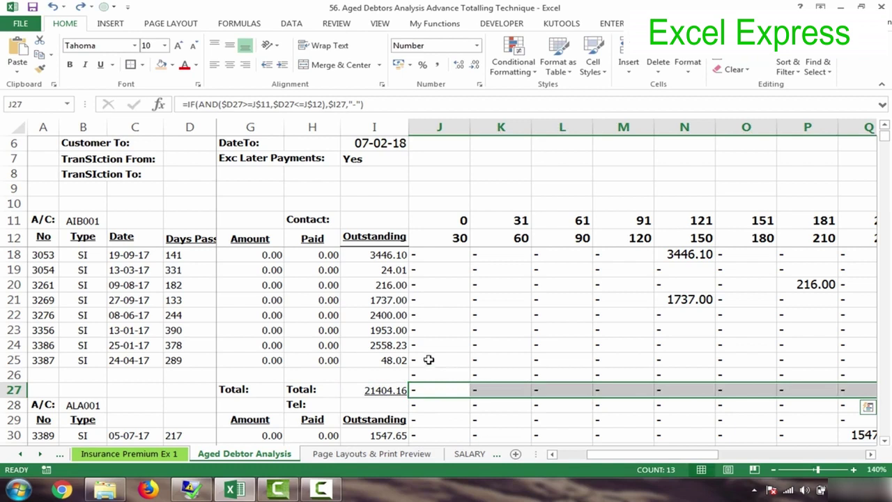
click(421, 331)
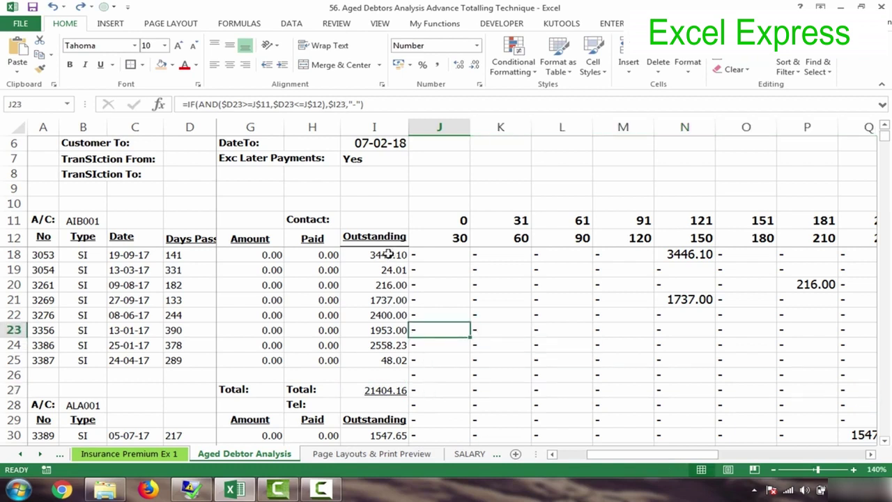
click(430, 376)
click(432, 394)
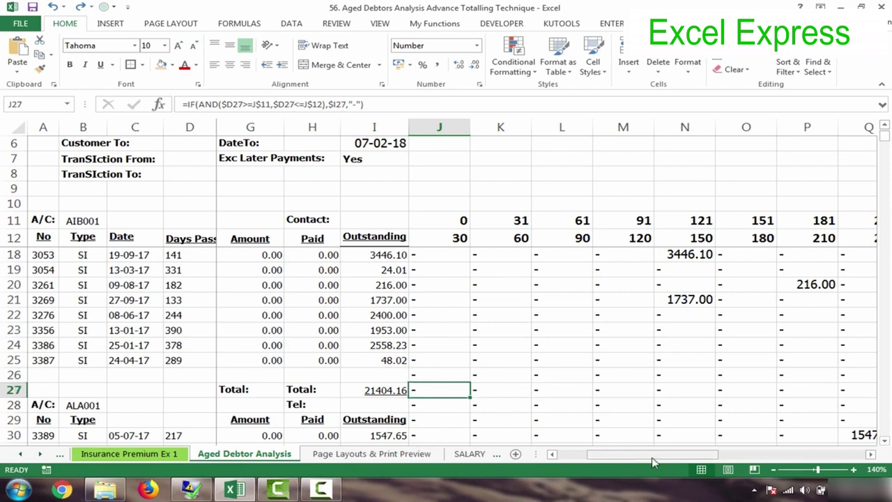
Review the details entries of the first AIB Foods Ltd transactions in column F, rows 13 to 15.
drag(654, 461, 609, 464)
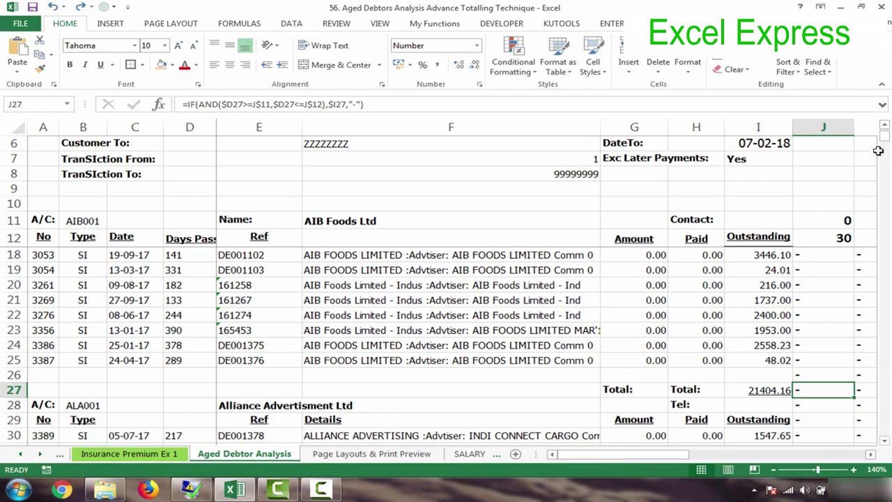
scroll(888, 141, up, 2)
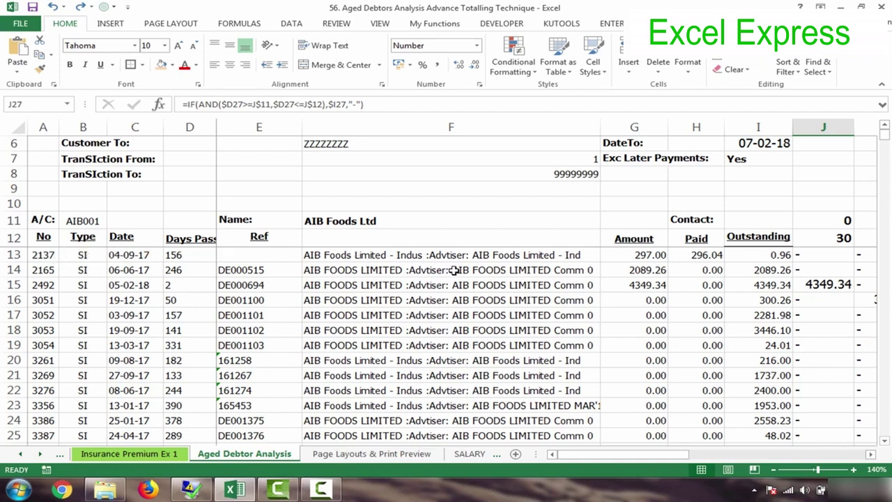
click(397, 258)
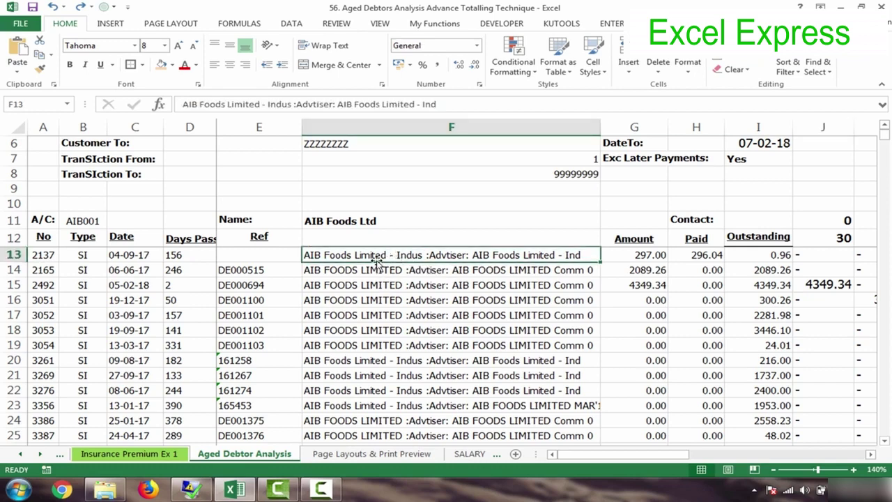
click(375, 274)
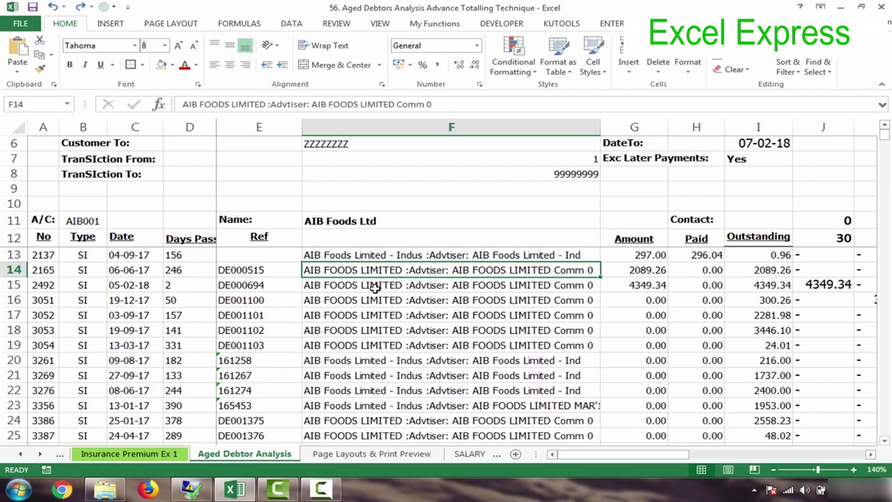
click(375, 286)
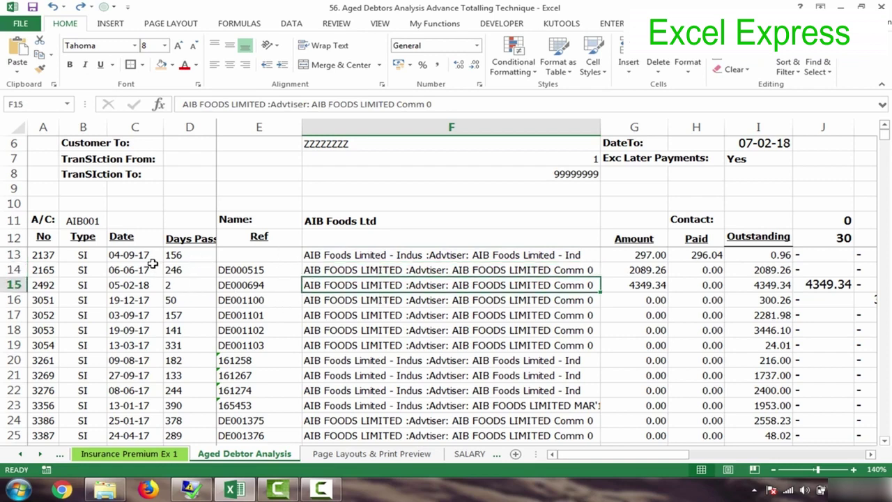
Compare the Type entries in column B for transaction rows with those in the blank, total, account and heading rows between customers.
click(82, 258)
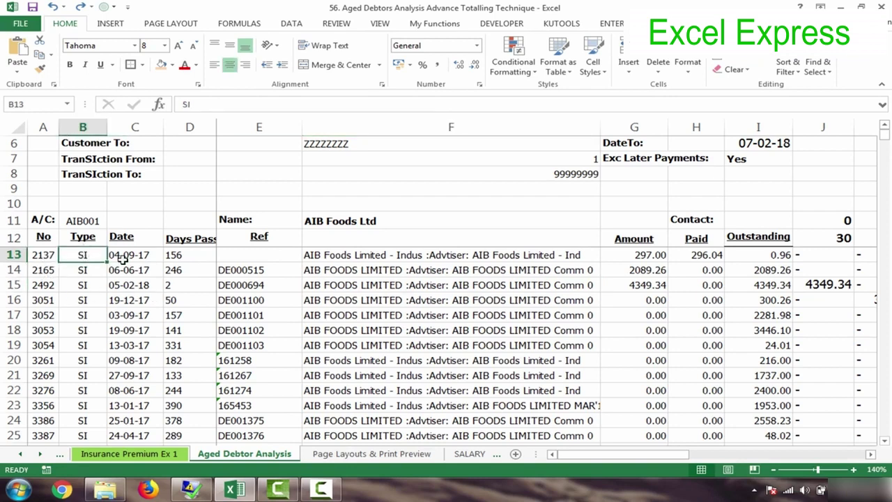
drag(81, 256, 82, 324)
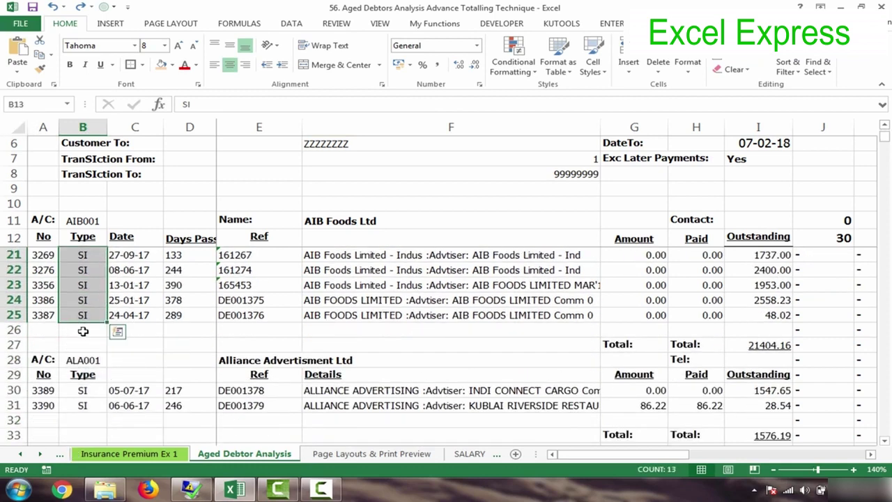
click(82, 330)
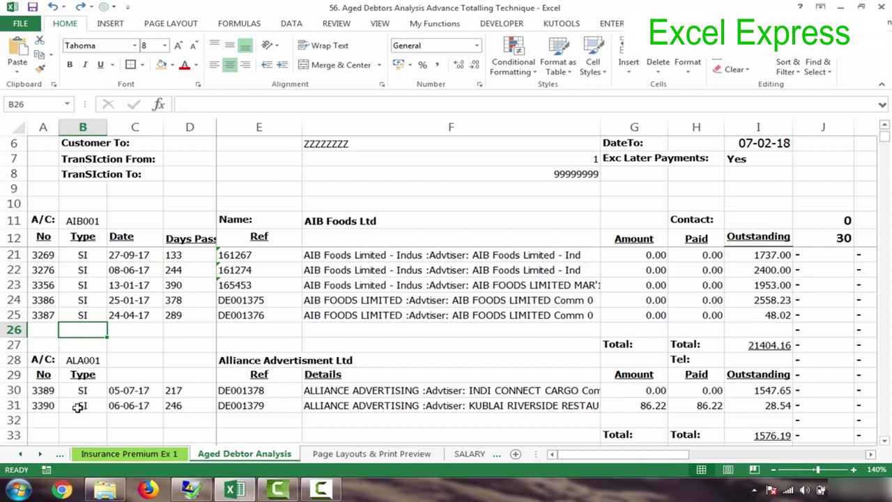
click(92, 299)
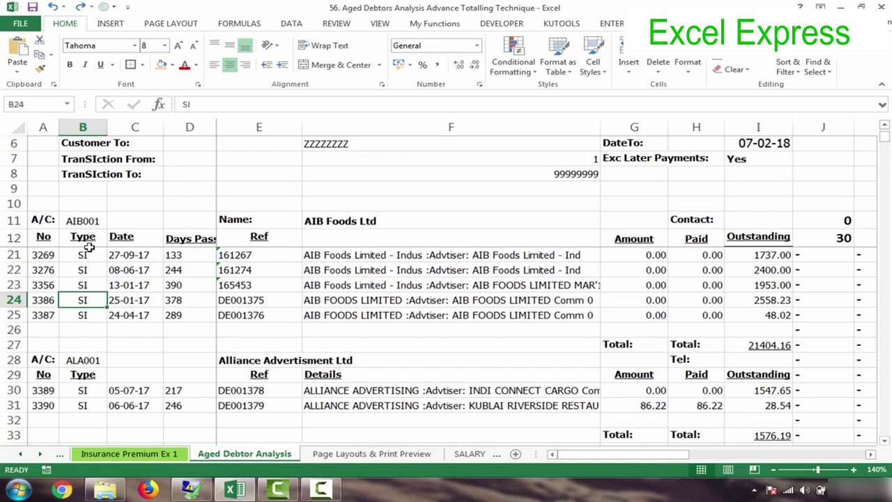
click(85, 319)
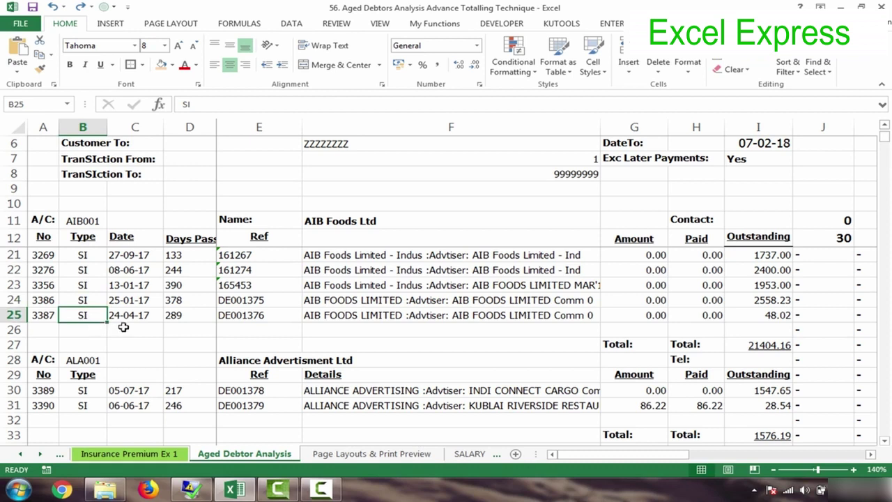
click(87, 332)
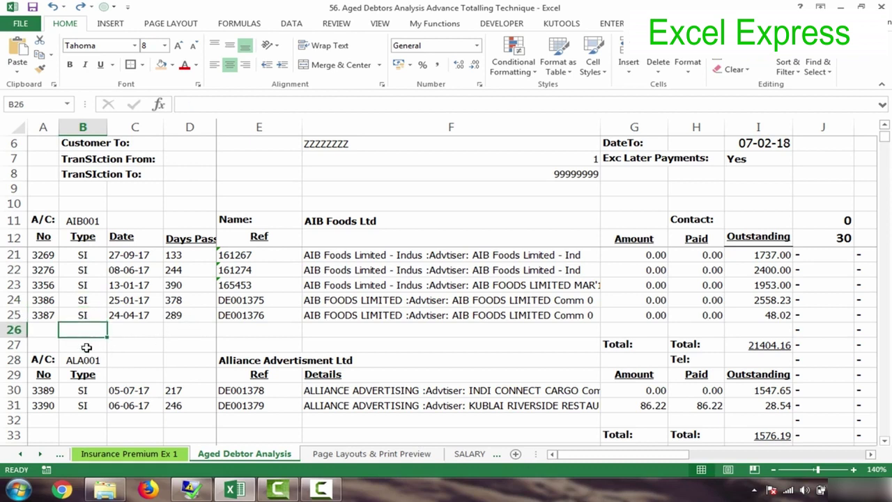
click(87, 346)
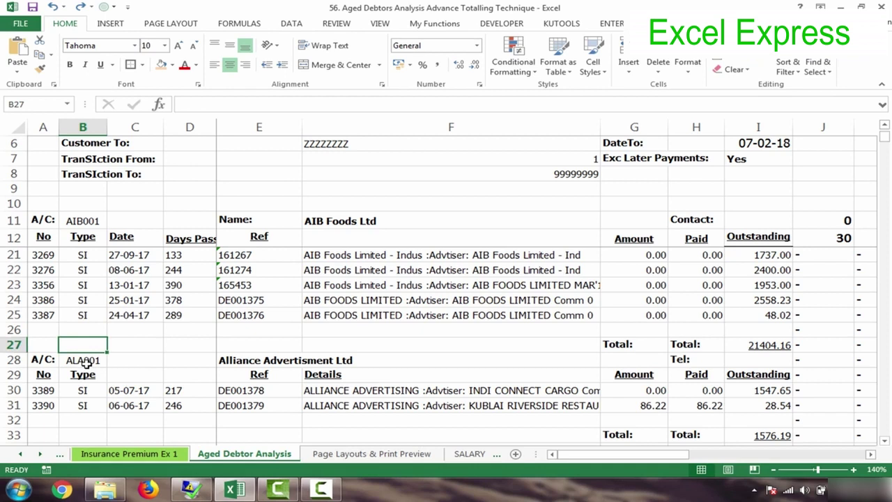
click(86, 361)
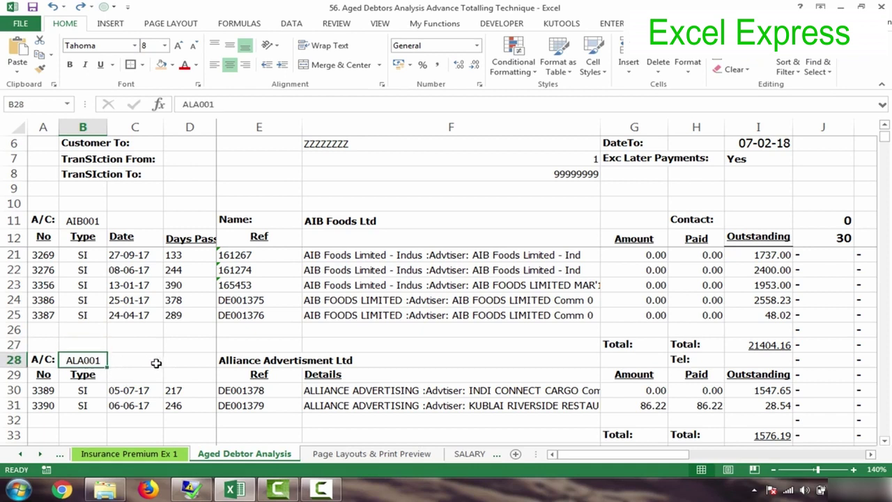
click(94, 377)
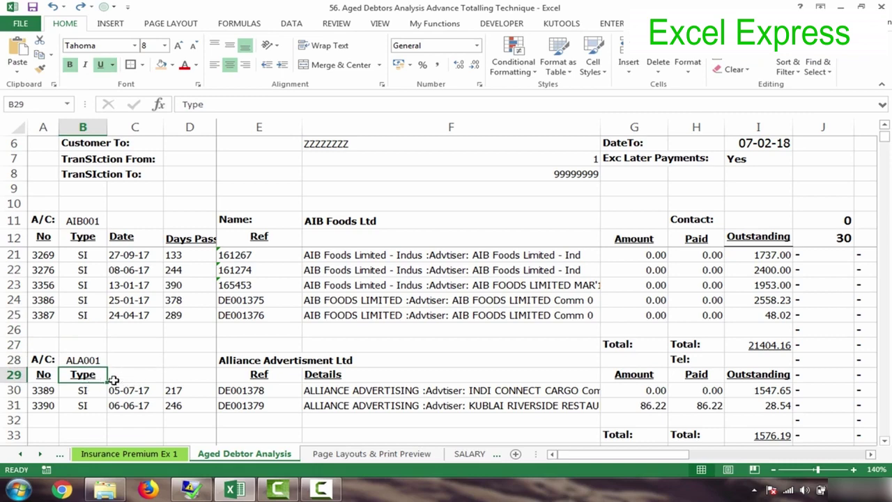
click(84, 394)
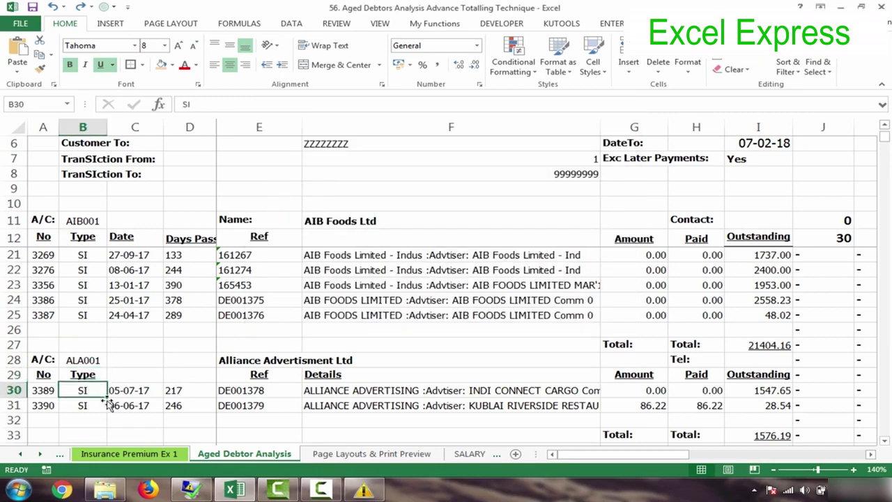
Keep the current Windows color scheme without showing the performance message again, and return to the sheet at C26.
click(494, 283)
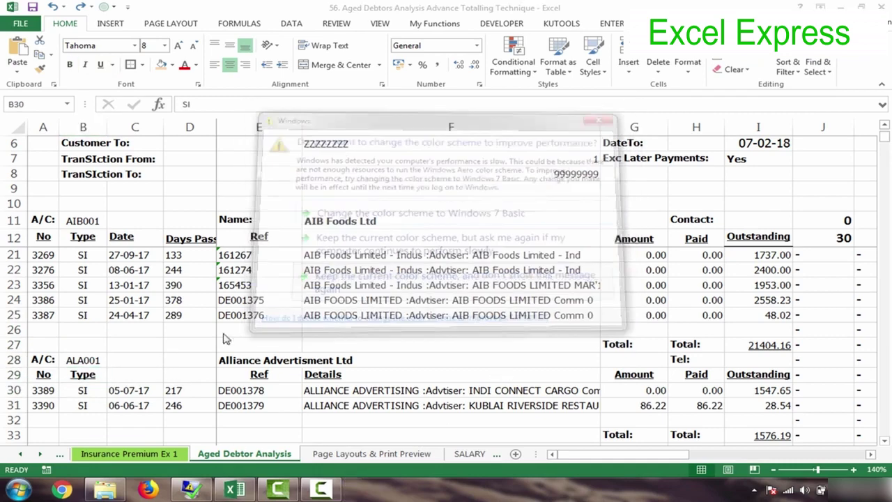
click(135, 330)
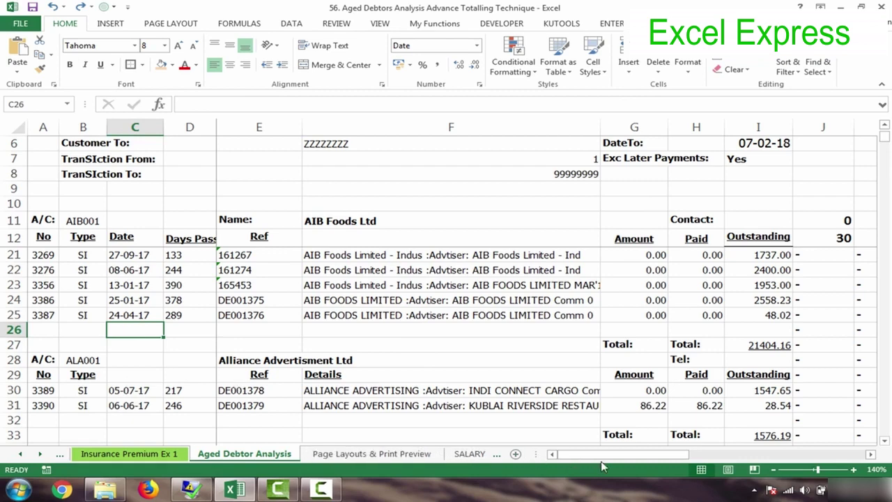
Insert a blank column before the Amount column and narrow it to less than half its inherited width.
mouse_move(603, 458)
mouse_down()
mouse_move(645, 460)
mouse_move(604, 457)
mouse_up()
drag(885, 143, 885, 138)
right_click(627, 131)
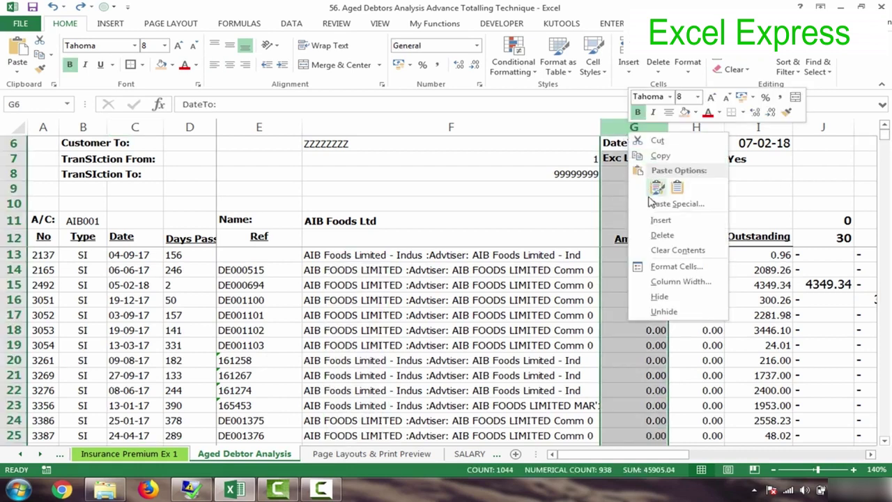
click(654, 220)
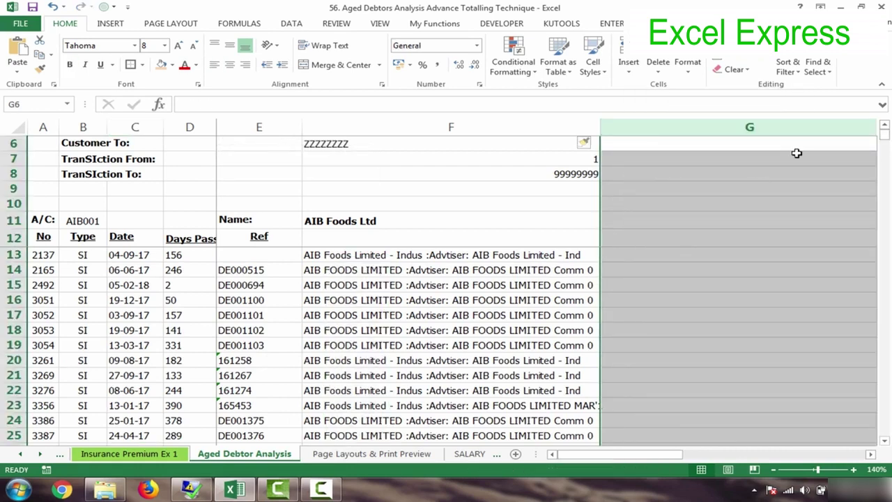
drag(670, 461, 697, 458)
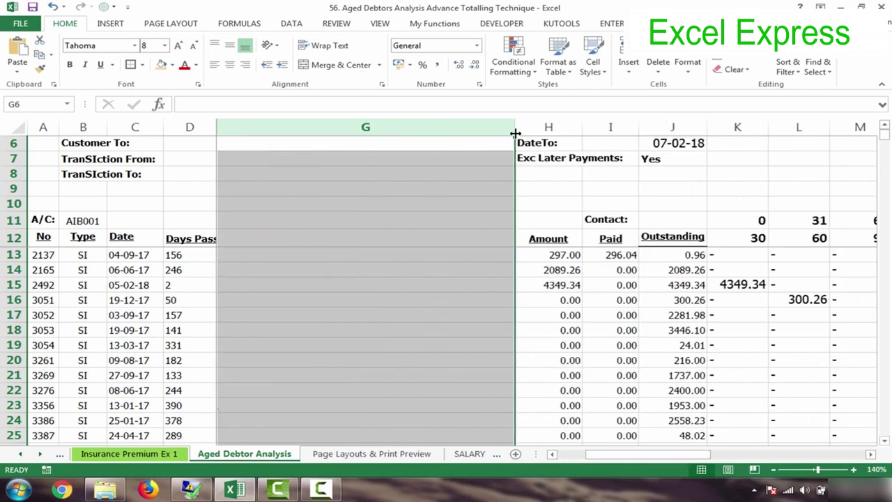
drag(516, 129, 340, 146)
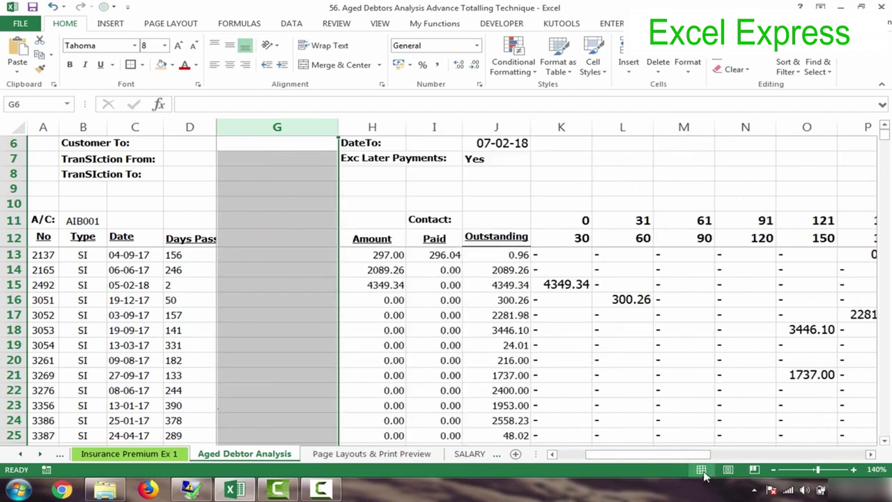
drag(678, 458, 672, 460)
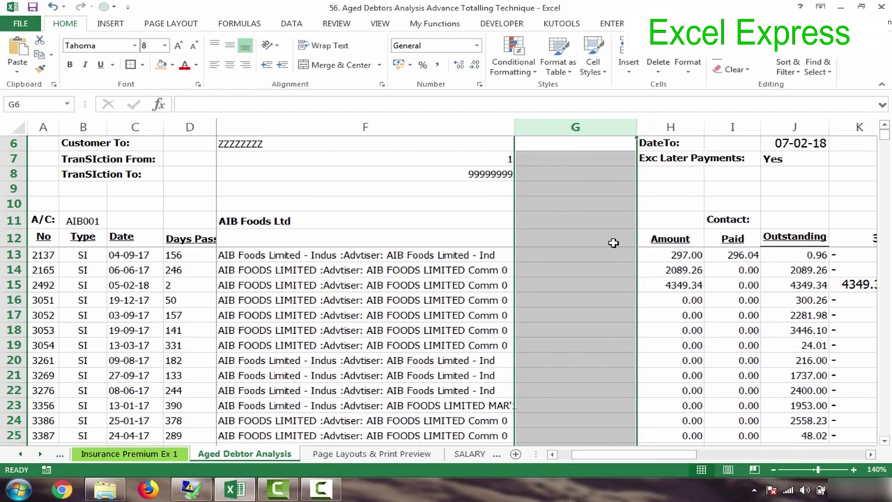
Enter the heading "Status" in G12 of the new column.
click(614, 240)
text(Status)
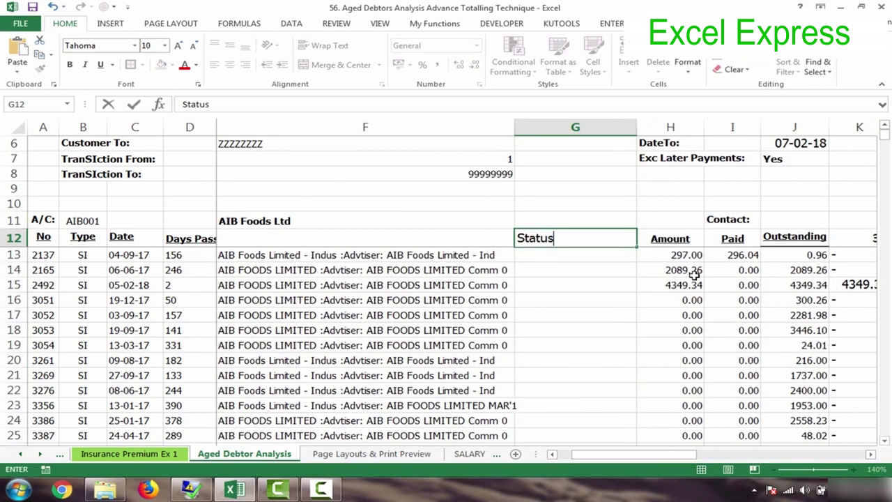
key(Return)
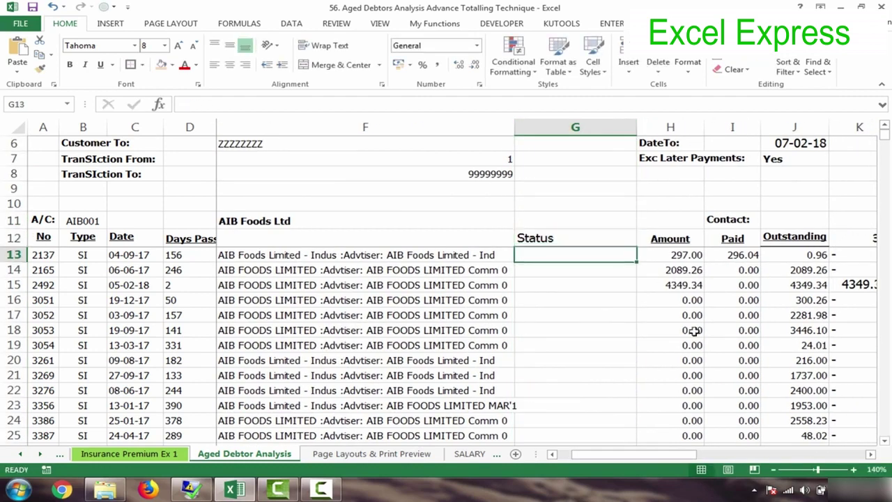
Compare the Paid column's "Total:" label in row 27 with the blank Status cells in the transaction rows and row 27.
click(884, 442)
click(884, 442)
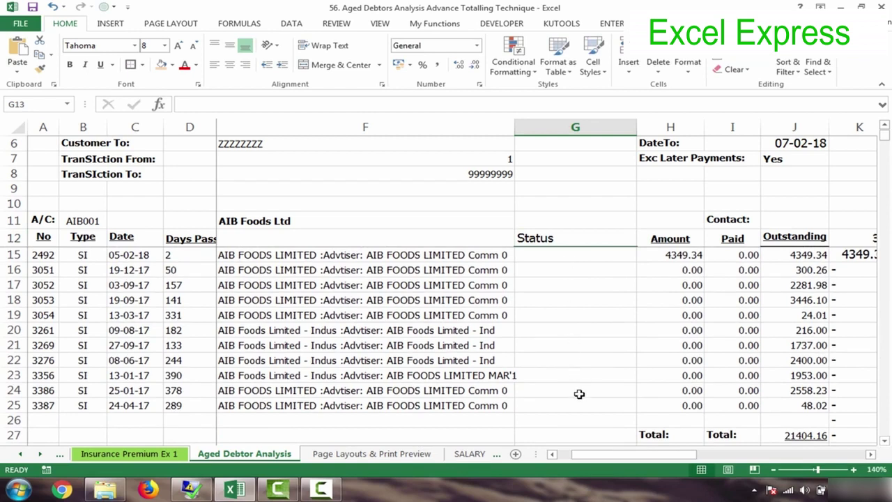
click(731, 437)
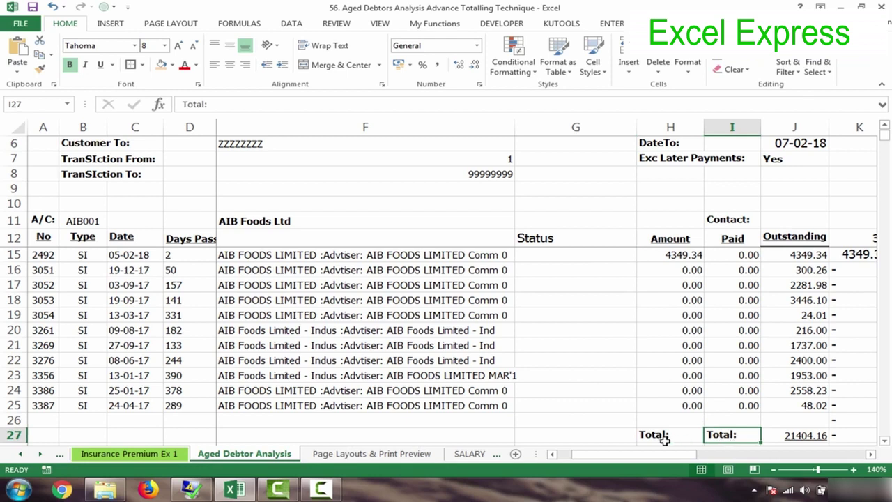
click(609, 437)
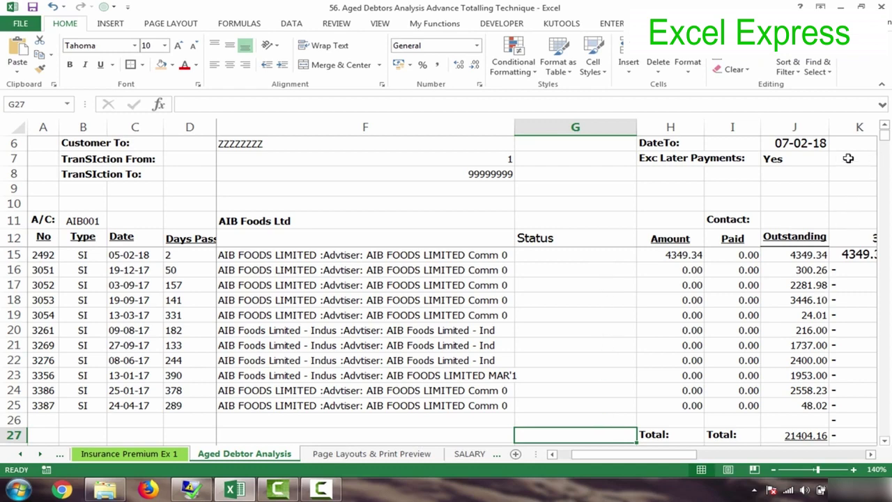
drag(889, 140, 882, 135)
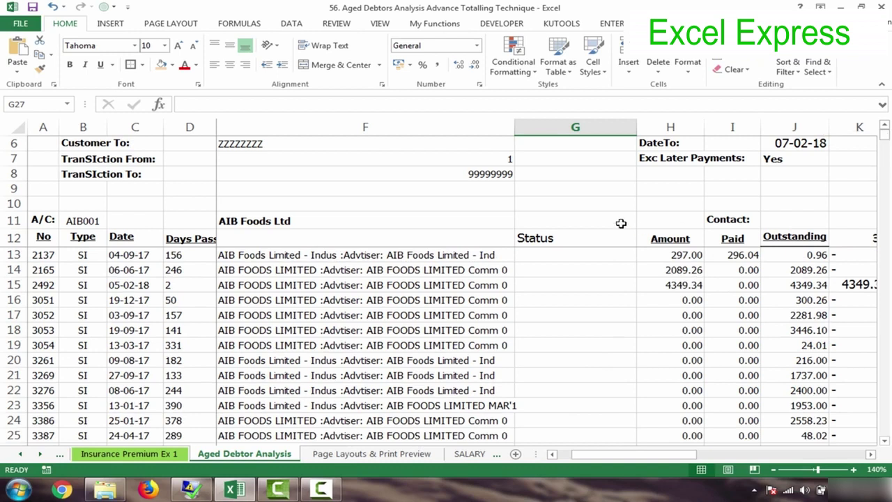
click(546, 258)
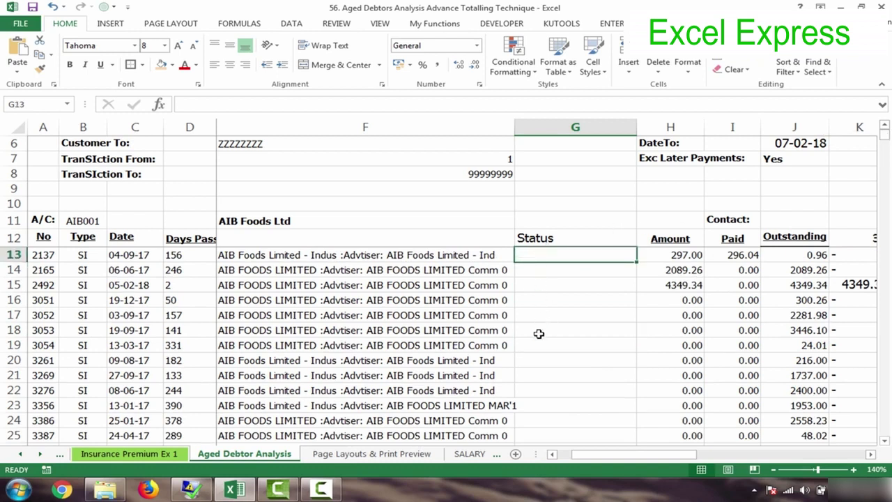
click(537, 376)
key(Down)
key(Down)
key(Down)
key(Down)
key(Down)
key(Down)
key(Down)
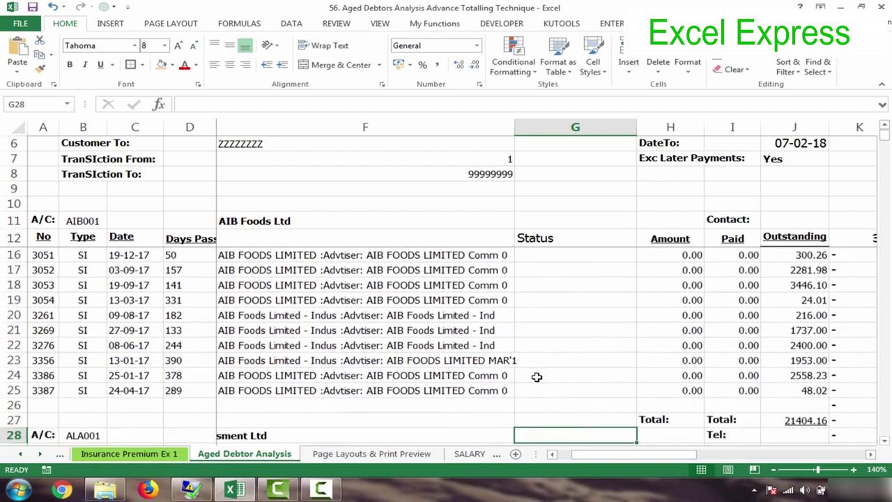
click(566, 423)
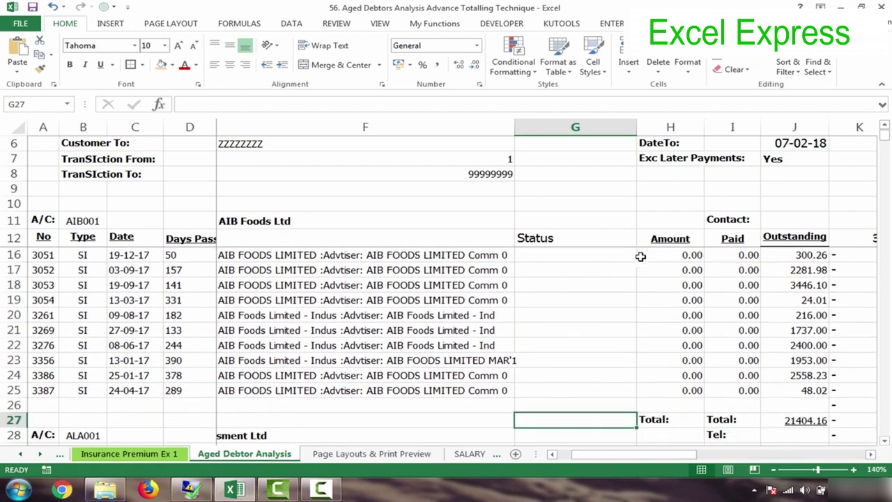
scroll(887, 140, up, 1)
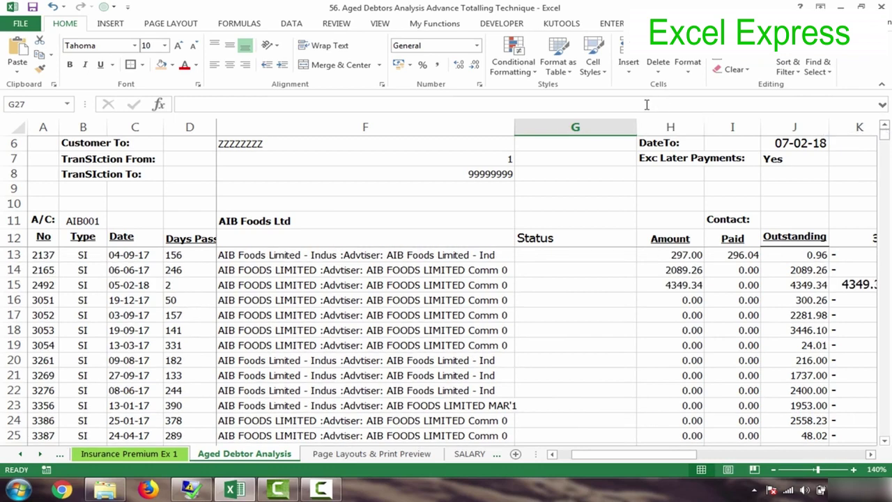
Narrow the Status column slightly and reduce the sheet zoom to 120%.
drag(636, 122, 618, 122)
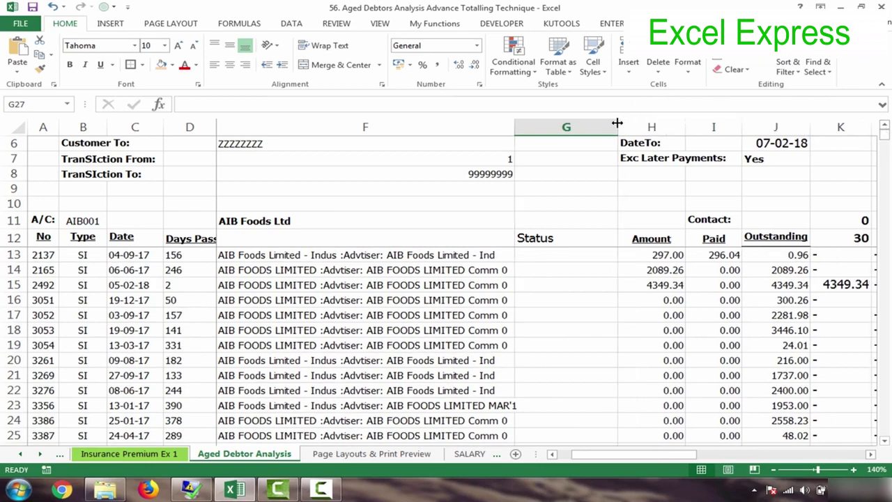
click(578, 255)
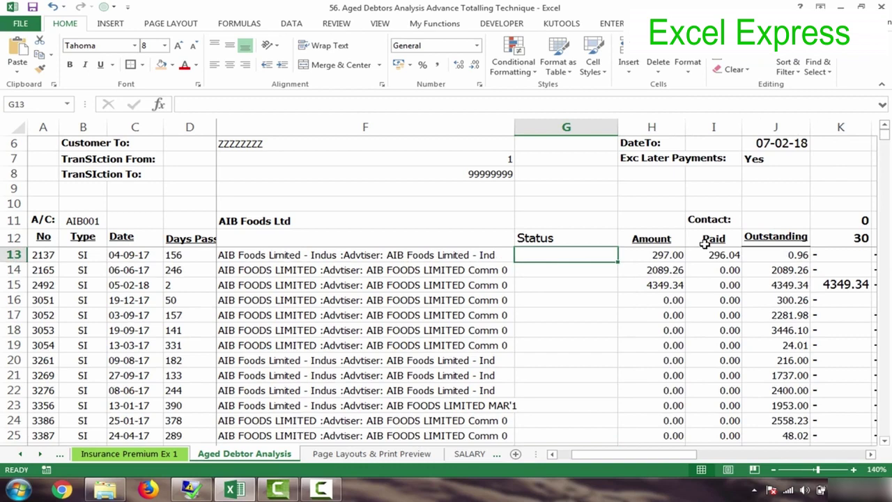
click(776, 470)
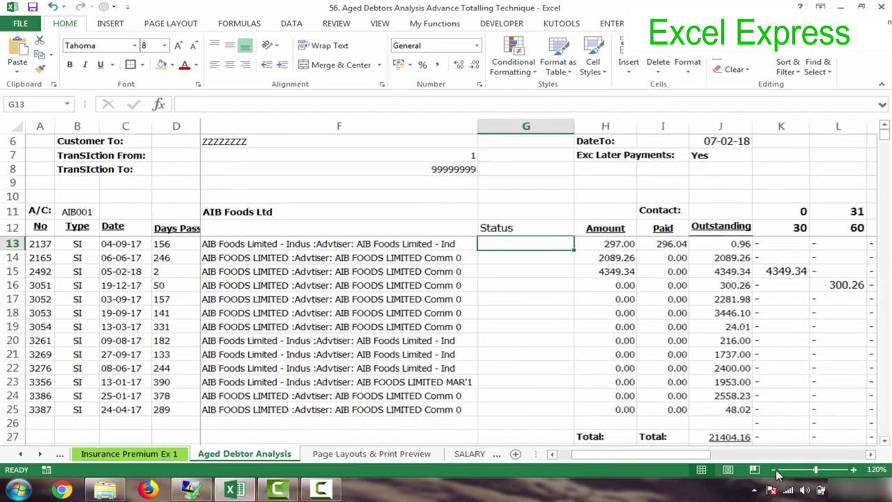
click(775, 470)
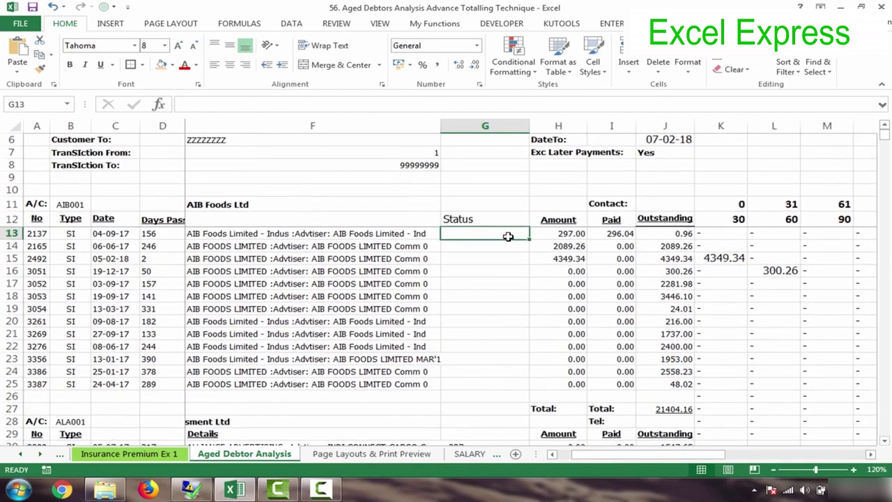
Enter the formula =IF(I13="Total:","","yes") in G13, the first Status cell.
text(=if)
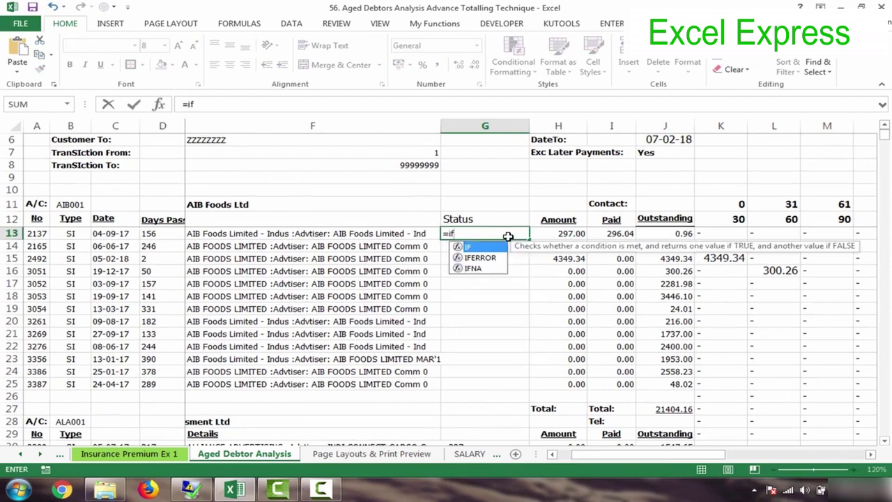
key(Tab)
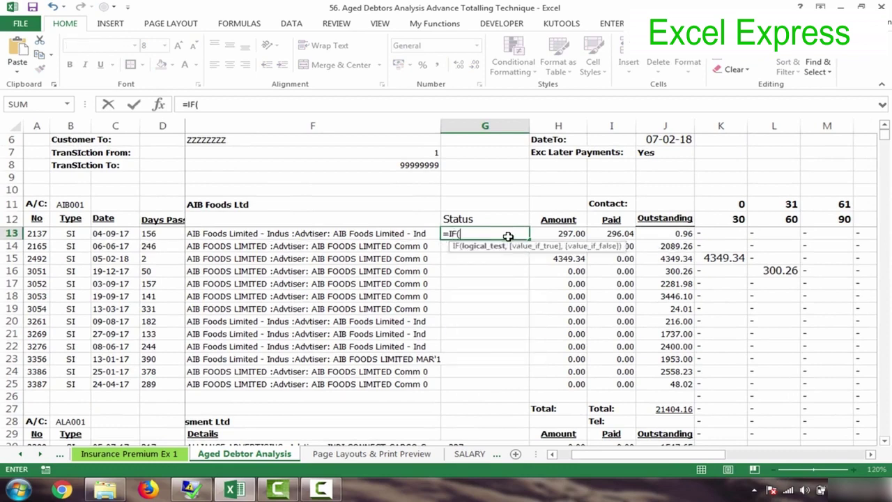
click(613, 235)
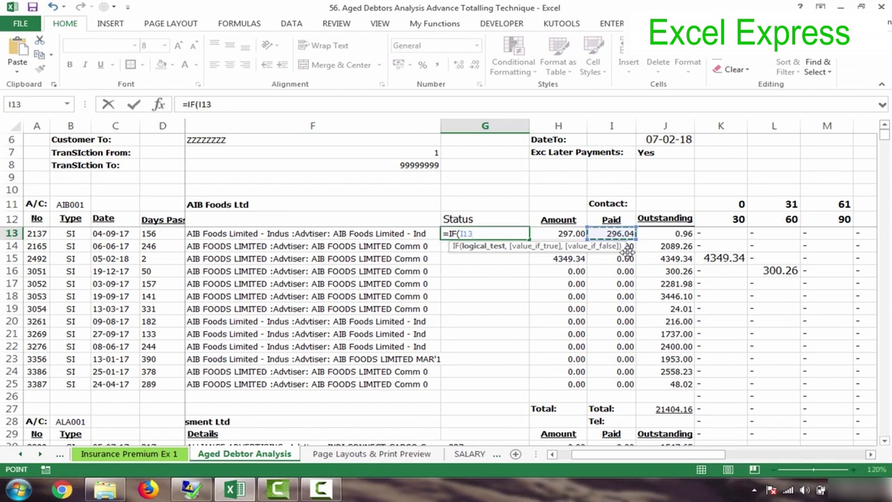
text(="Total:)
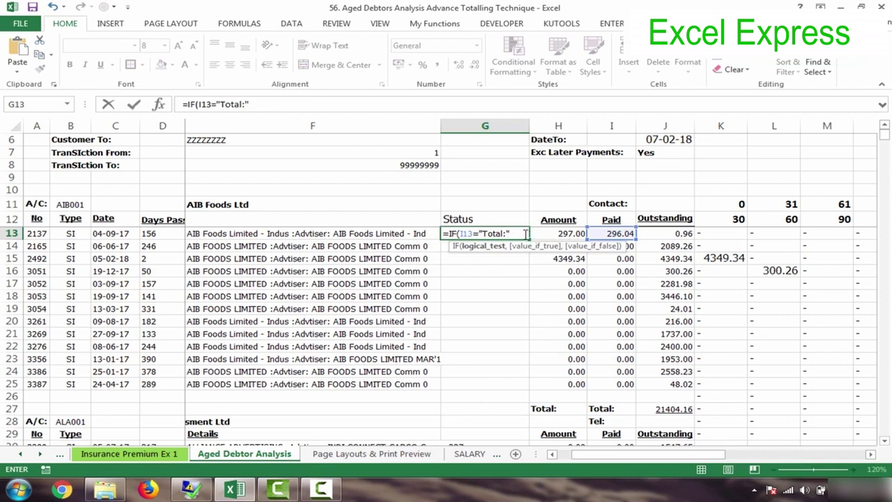
text(,)
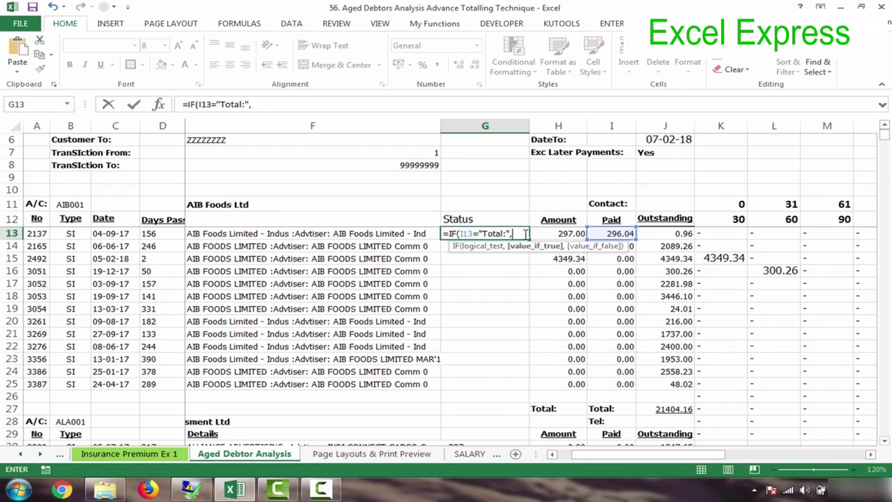
text("","N)
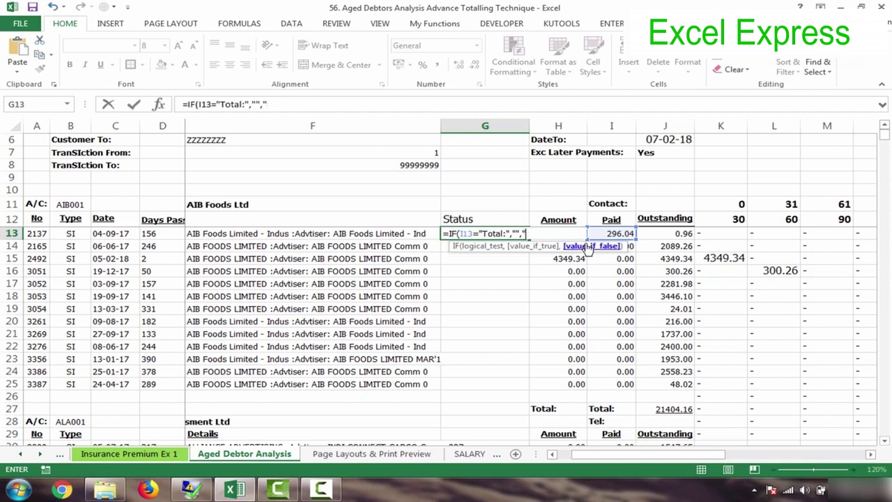
text(es")
key(Return)
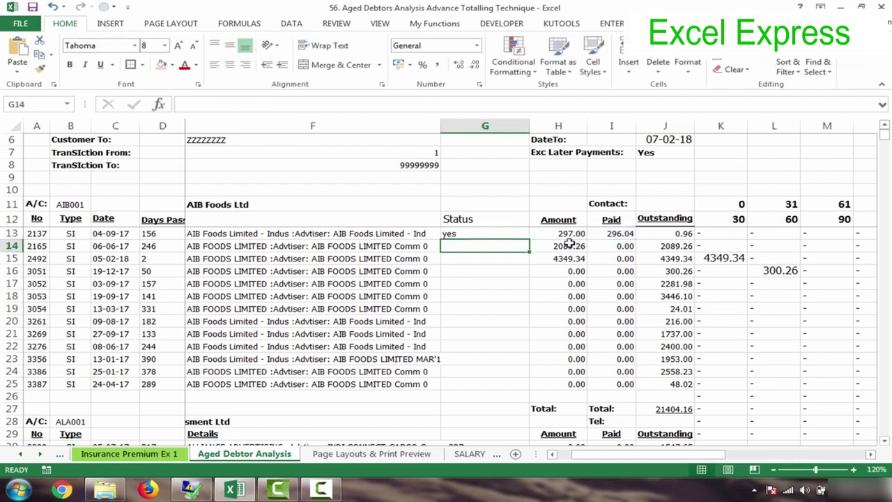
Change the value-if-false text of the G13 Status formula to "No".
click(520, 236)
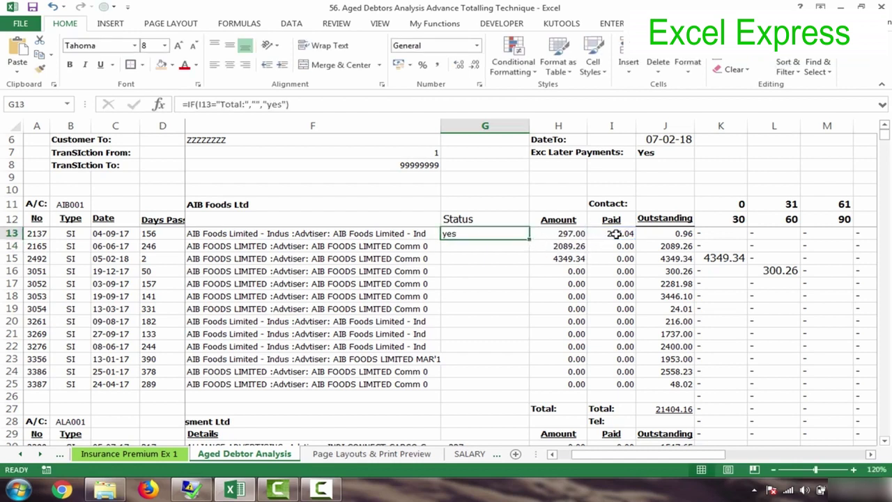
double_click(505, 234)
click(544, 234)
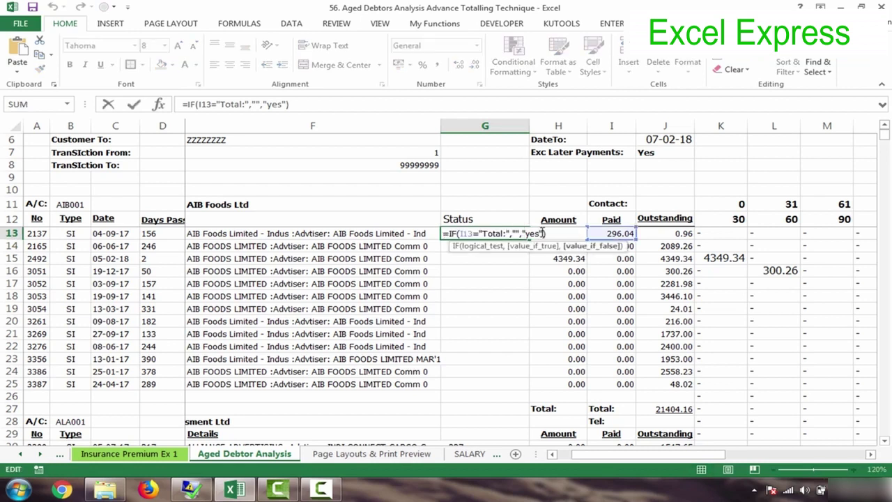
key(BackSpace)
key(BackSpace)
key(BackSpace)
text(Ni)
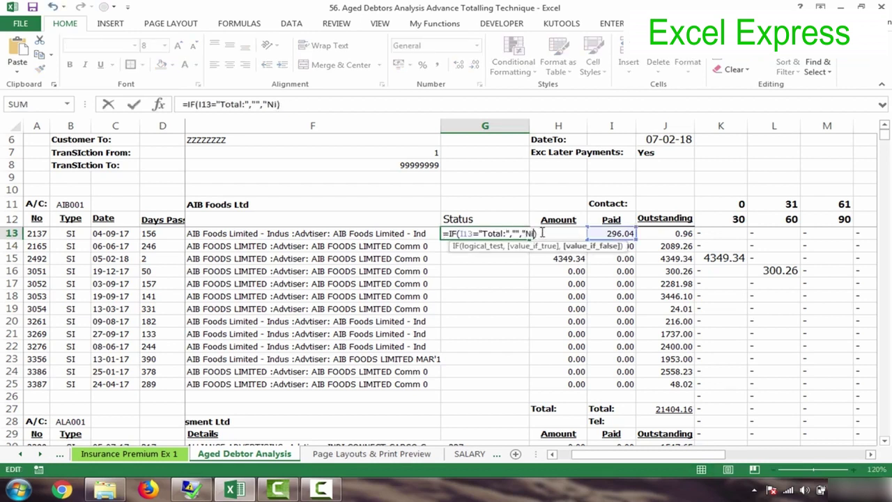
text(o")
key(Return)
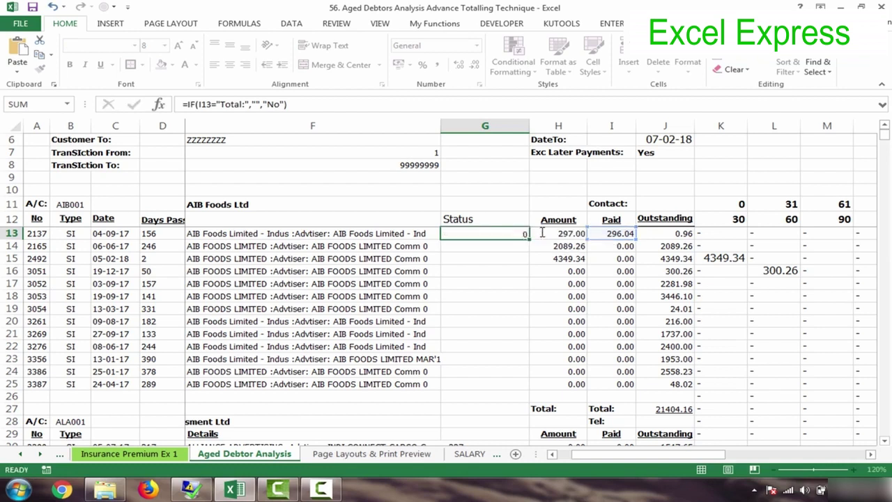
Fill the Status formula from G13 down column G through all the data rows.
click(514, 232)
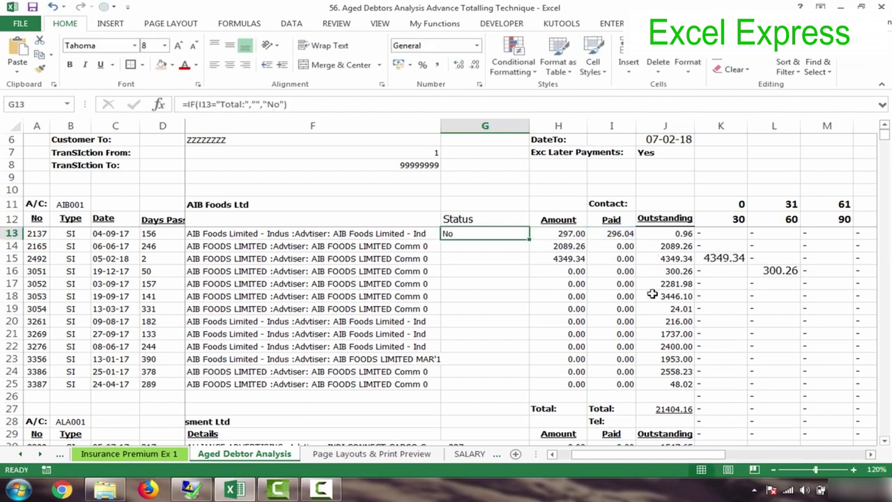
double_click(529, 239)
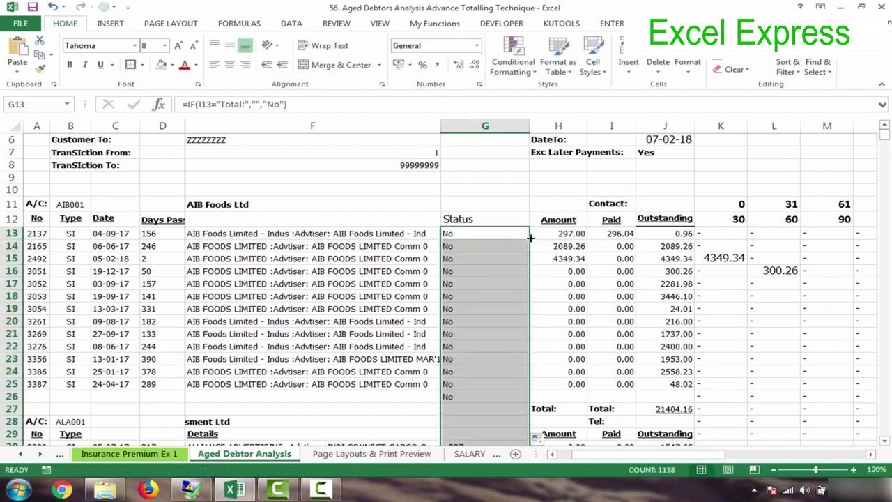
click(481, 234)
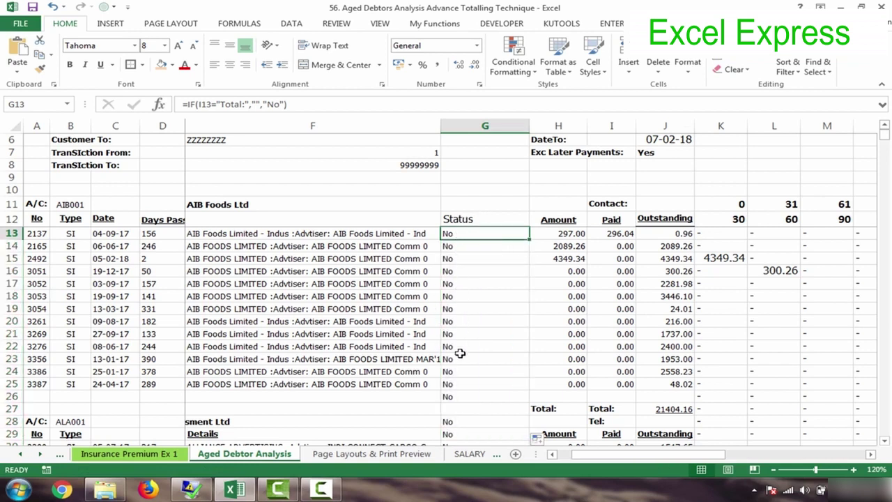
Check the copied Status formula in G26 and G27 against the label in I27, and review the Status results in G13:G26.
click(455, 398)
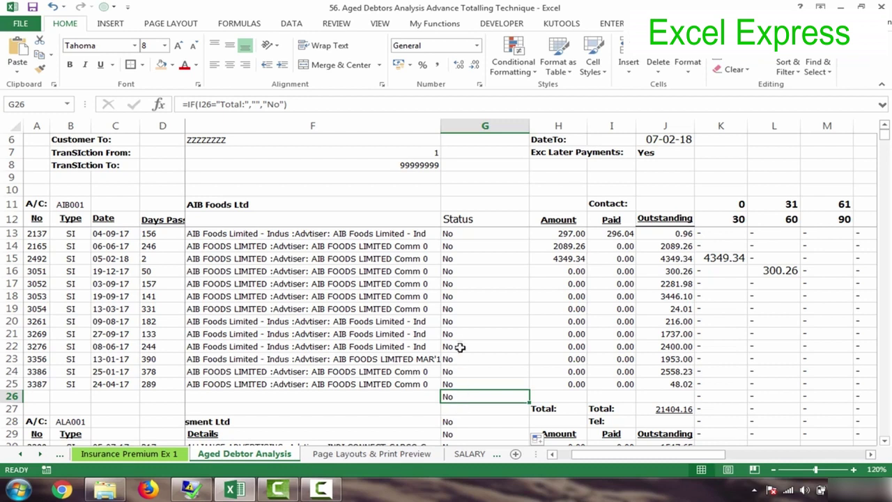
click(463, 409)
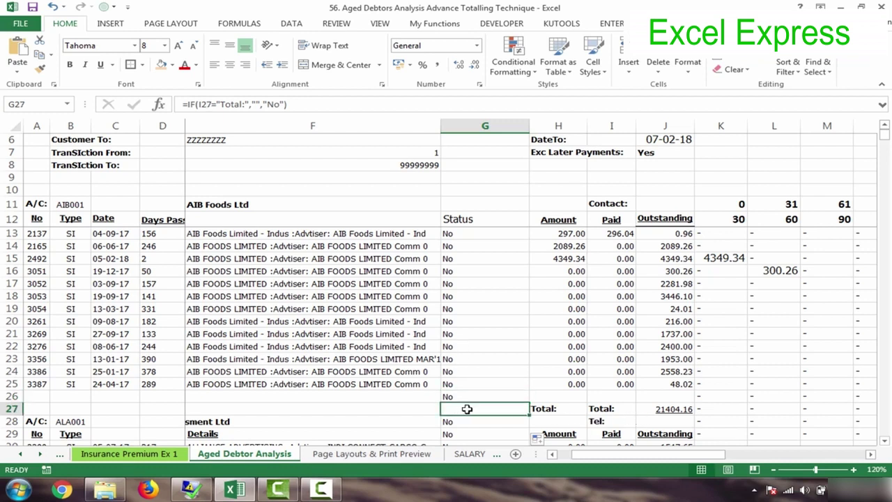
double_click(467, 410)
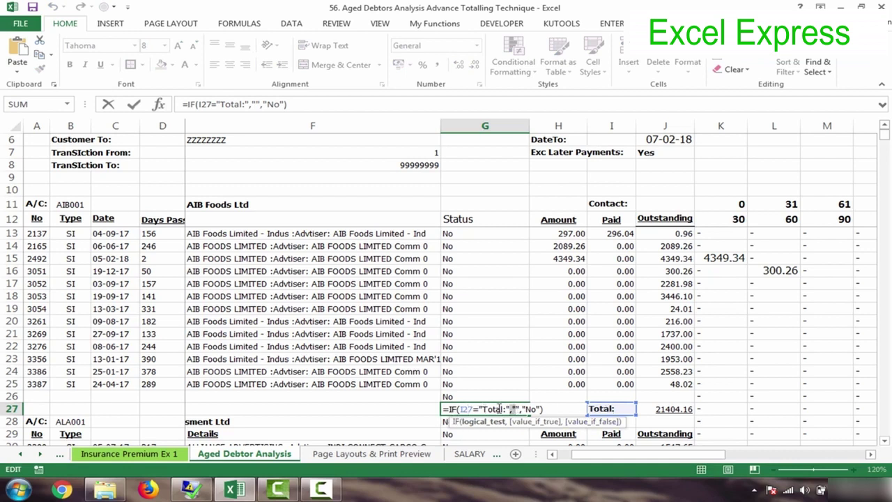
double_click(466, 410)
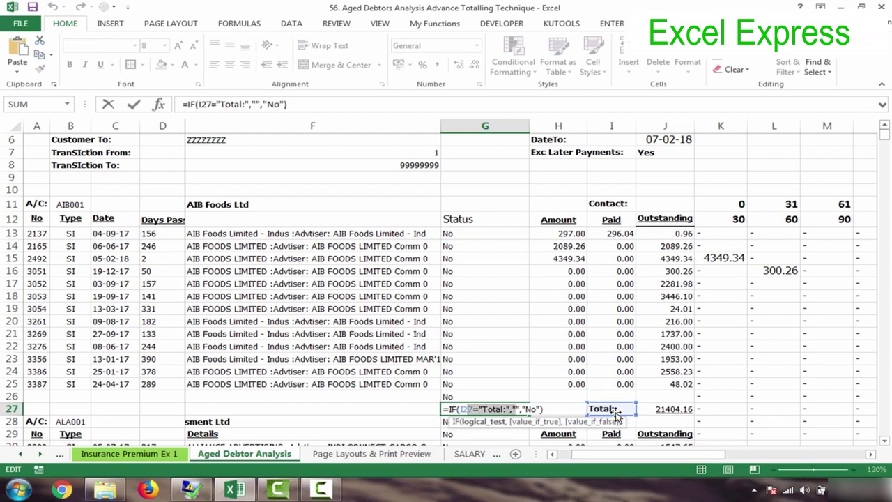
key(ctrl+Return)
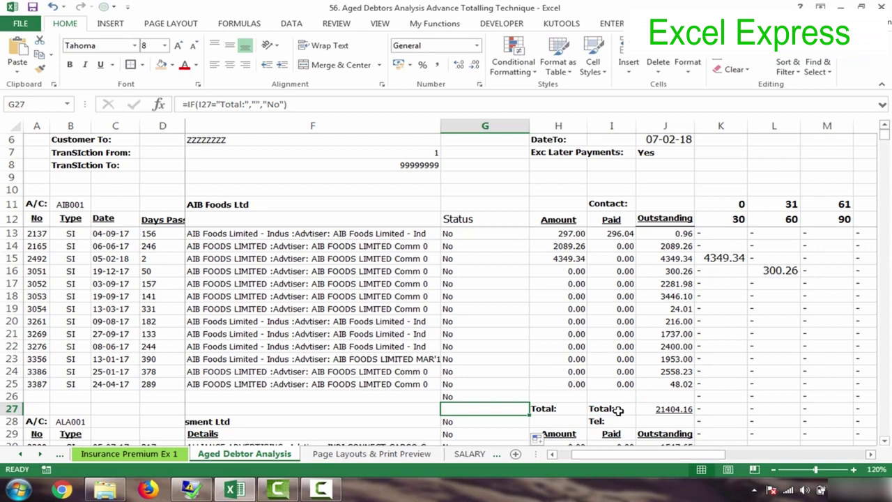
click(619, 411)
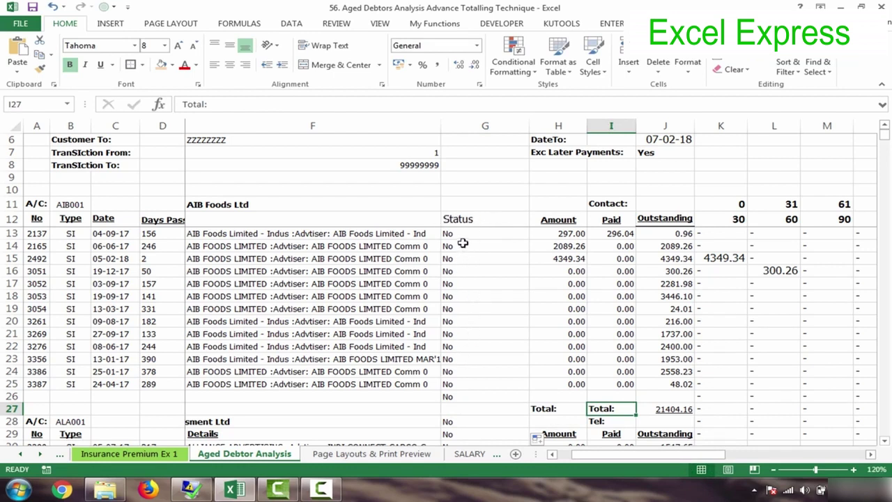
drag(462, 236, 452, 404)
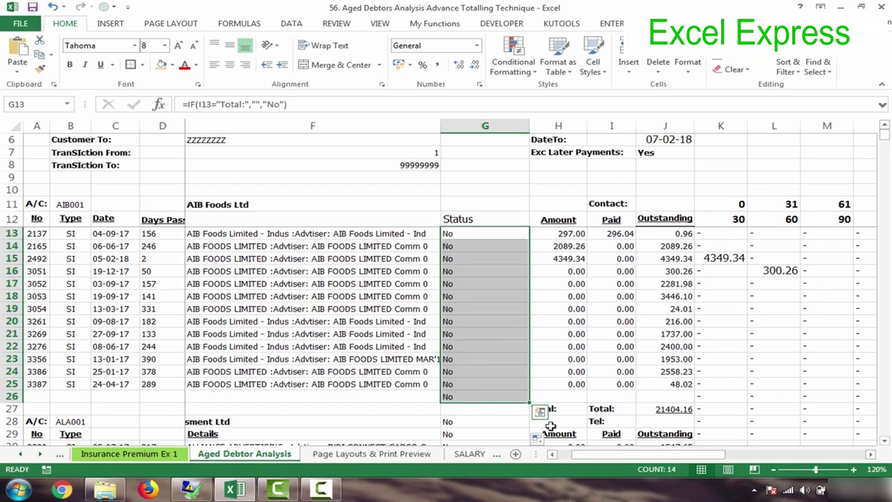
Delete the check columns X to Z holding the categorized total, original total and difference.
drag(739, 409, 787, 404)
click(633, 418)
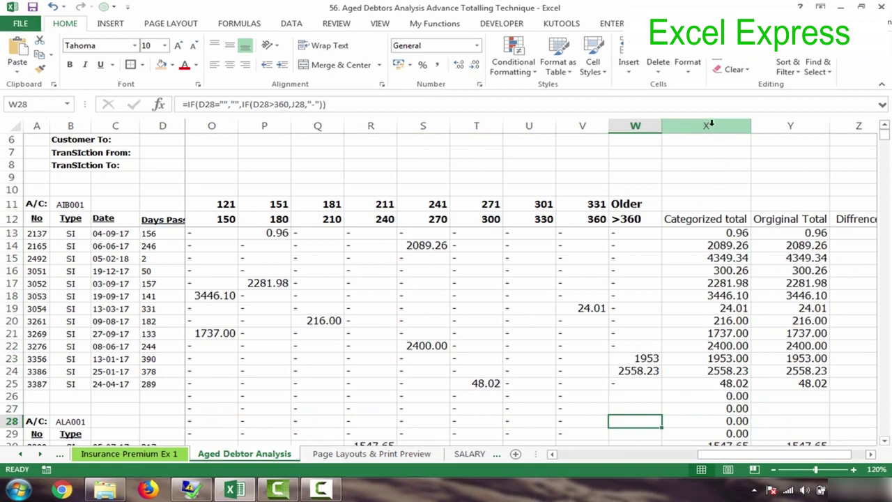
drag(713, 126, 749, 130)
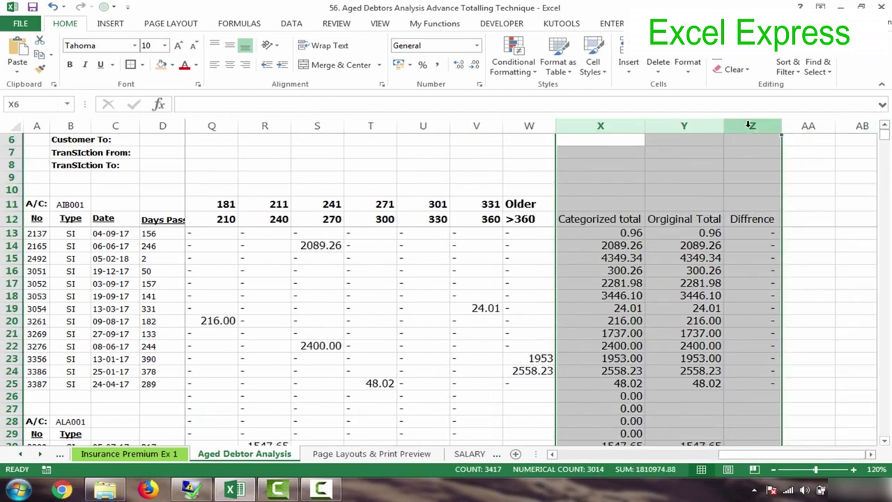
right_click(750, 130)
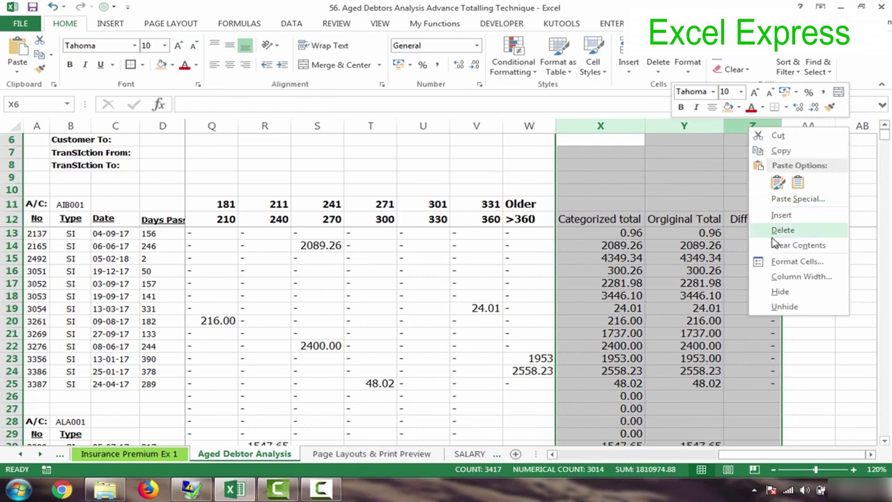
click(774, 237)
click(564, 343)
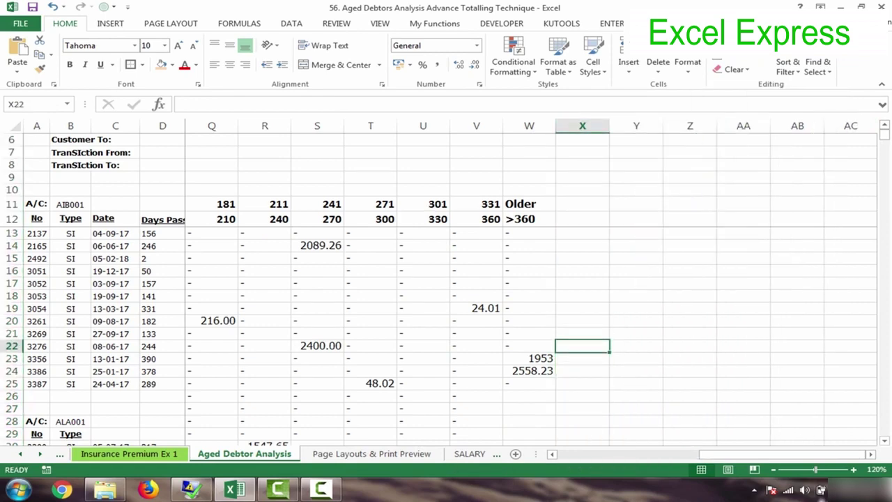
Review the row 12 column headings, the ageing bucket limits and the account and name details in row 11.
drag(781, 454, 564, 443)
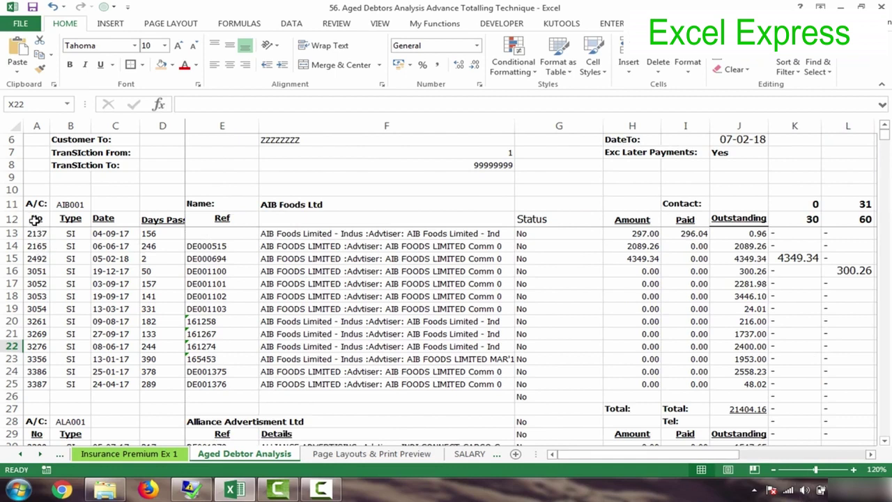
drag(33, 237, 33, 258)
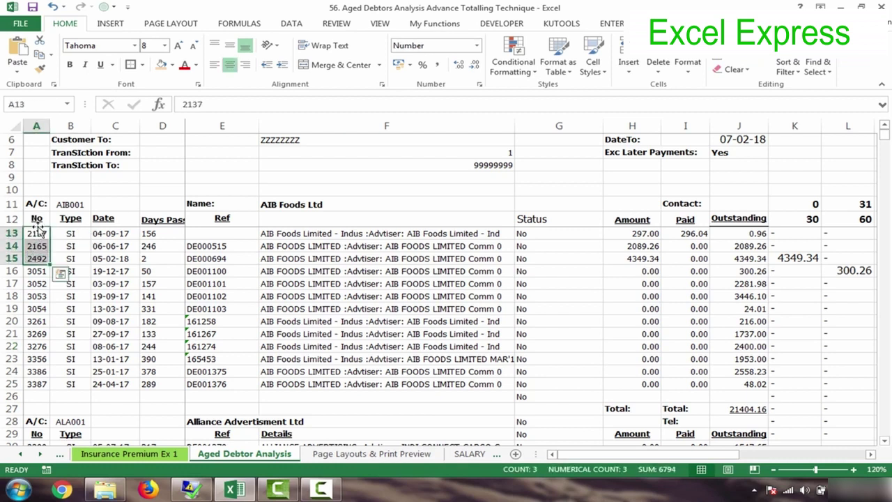
click(636, 230)
click(635, 224)
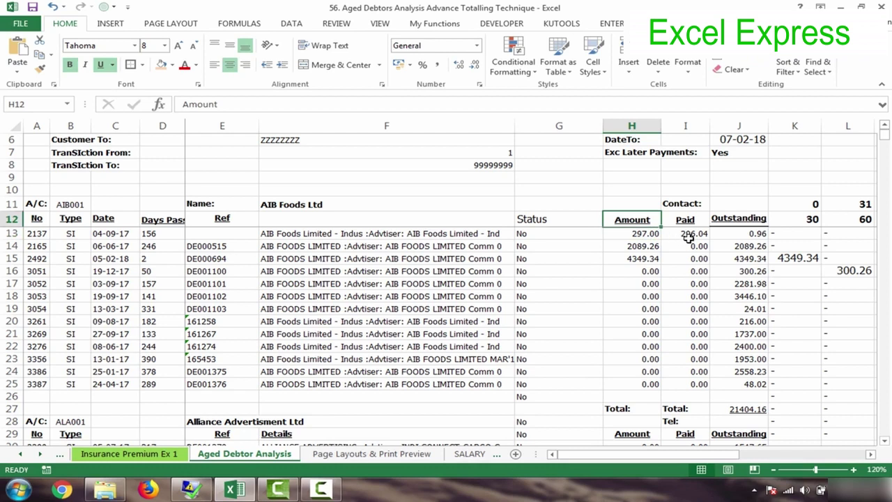
click(689, 231)
click(791, 235)
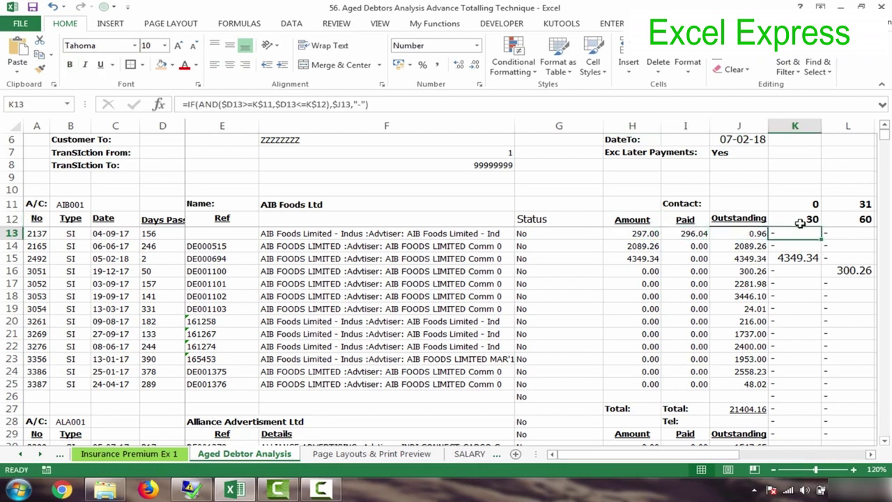
click(802, 219)
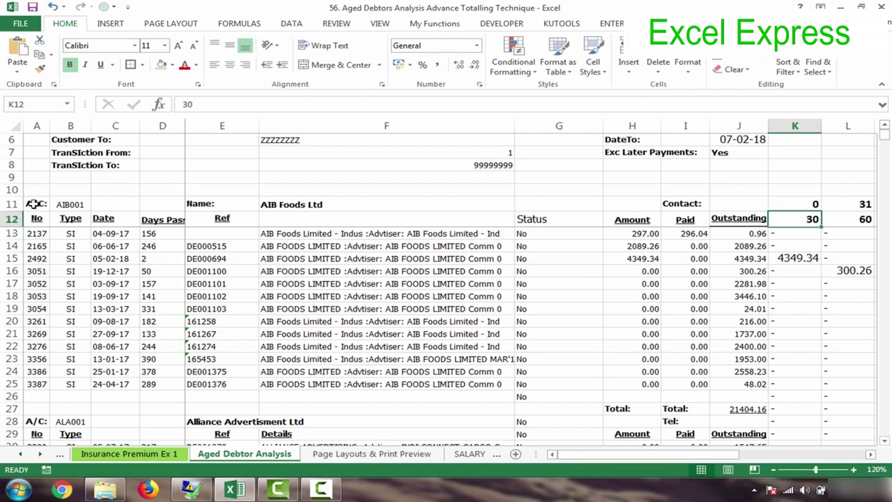
drag(33, 204, 349, 201)
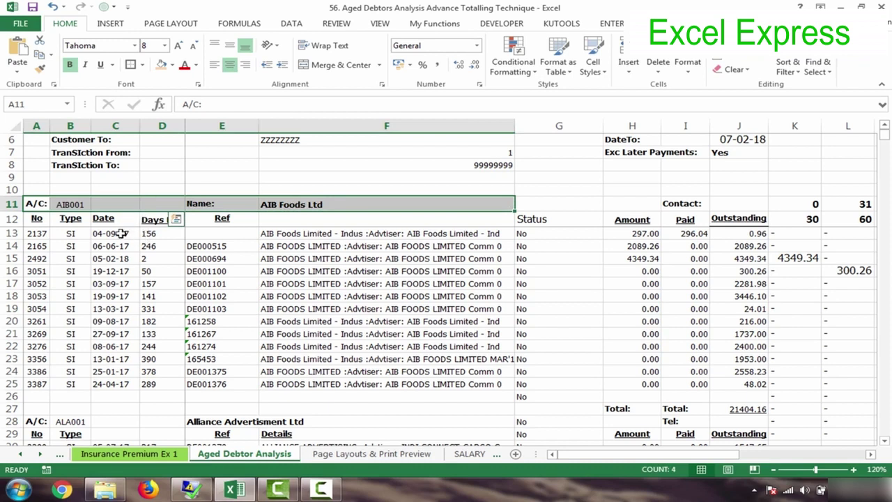
click(33, 220)
key(Down)
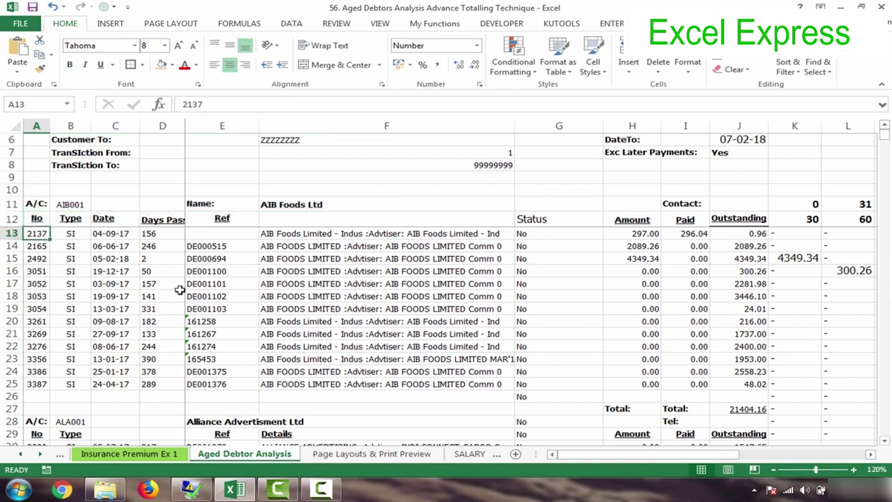
key(Up)
key(shift+Right)
key(shift+Right)
key(shift+Right)
key(shift+Right)
key(shift+Right)
key(shift+Right)
key(shift+Right)
key(shift+Right)
key(shift+Right)
key(shift+Right)
key(shift+Right)
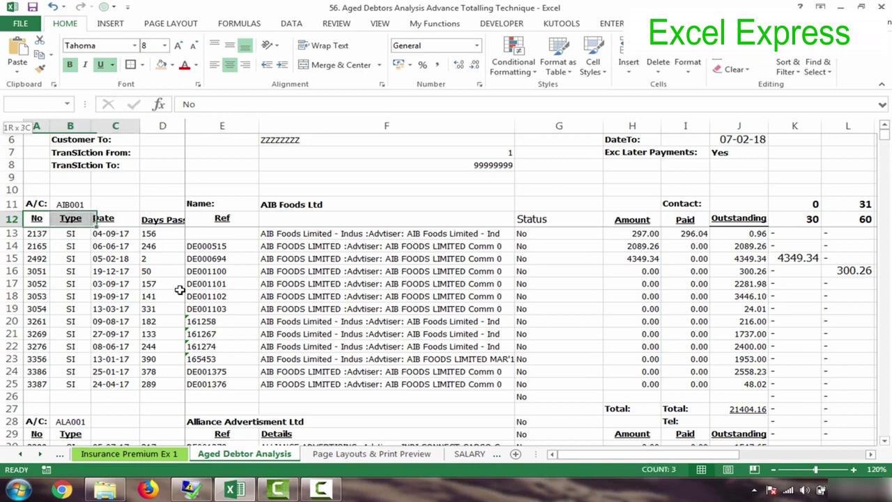
key(shift+Right)
key(shift+Right)
key(shift+Right)
key(shift+Right)
key(shift+Right)
key(shift+Right)
key(shift+Right)
key(shift+Right)
key(shift+Right)
key(shift+Right)
key(shift+Right)
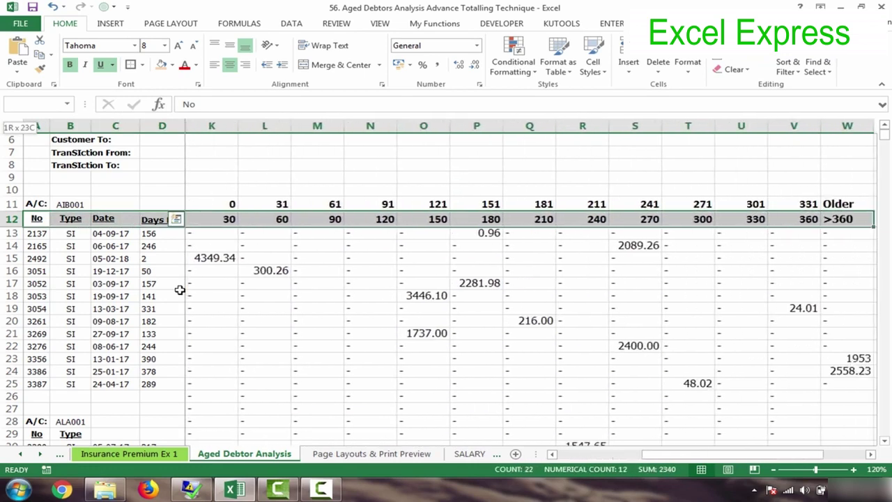
key(Left)
Select the table from the row 12 headings through the last data row, A12:W1150, and name the range tableada.
key(shift+Right)
key(shift+Right)
key(shift+Right)
key(shift+Right)
key(shift+Right)
key(shift+Right)
key(shift+Right)
key(shift+Right)
key(shift+Right)
key(shift+Right)
key(shift+Right)
key(shift+Right)
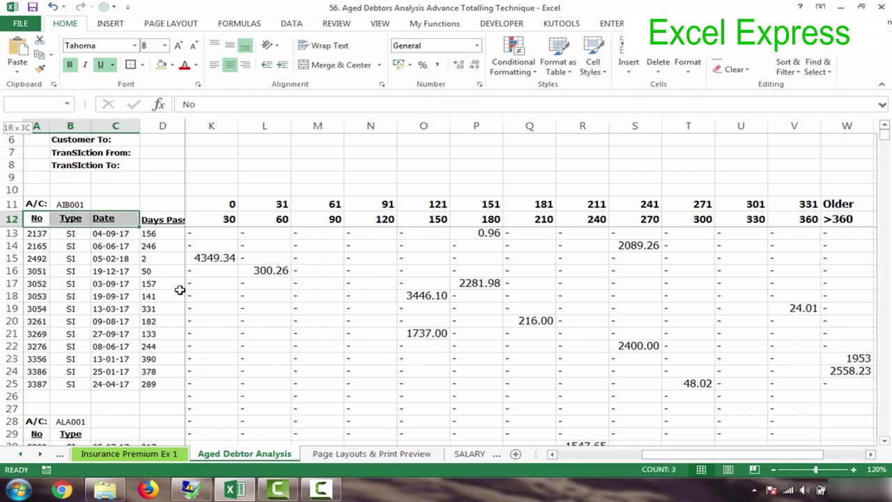
key(shift+Right)
key(shift+Right)
key(shift+Right)
key(shift+Right)
key(shift+Right)
key(shift+Right)
key(shift+Right)
key(shift+Right)
key(shift+Right)
key(shift+Right)
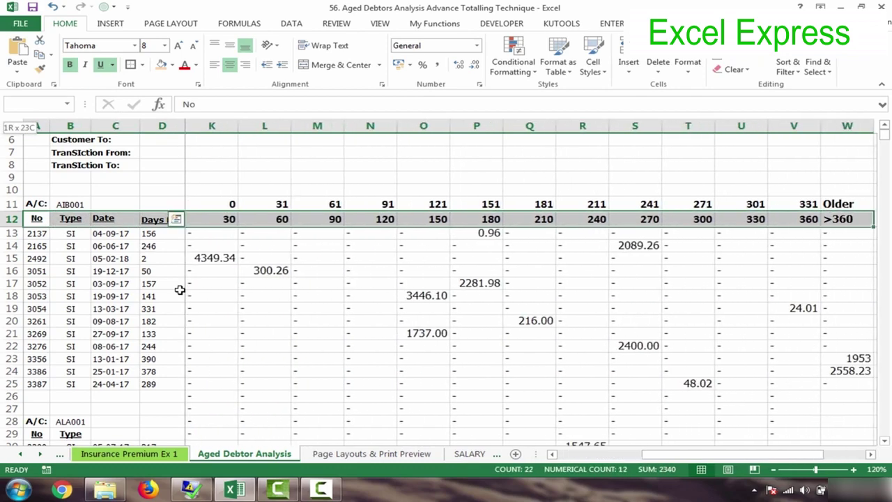
key(shift+Right)
key(shift+Left)
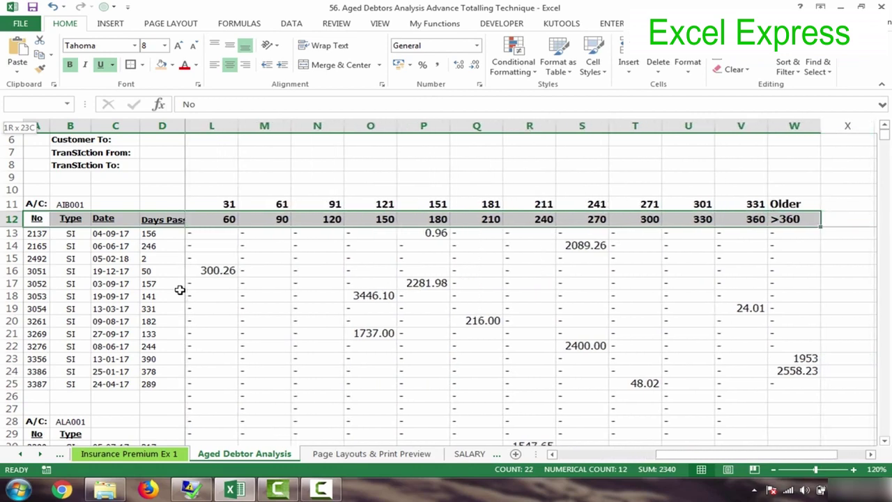
key(ctrl+shift+Down)
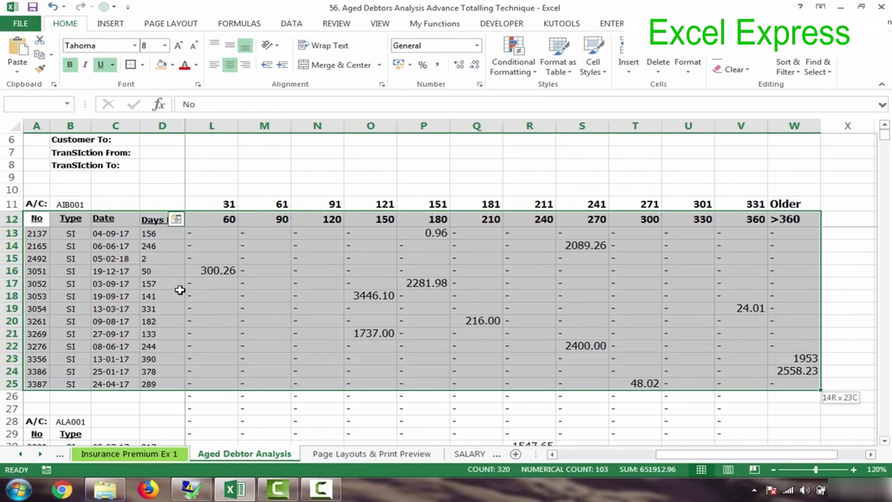
key(shift+Page_Down)
key(shift+Page_Down)
key(shift+Page_Down)
key(shift+Page_Down)
key(shift+Page_Down)
key(shift+Page_Down)
key(shift+Page_Down)
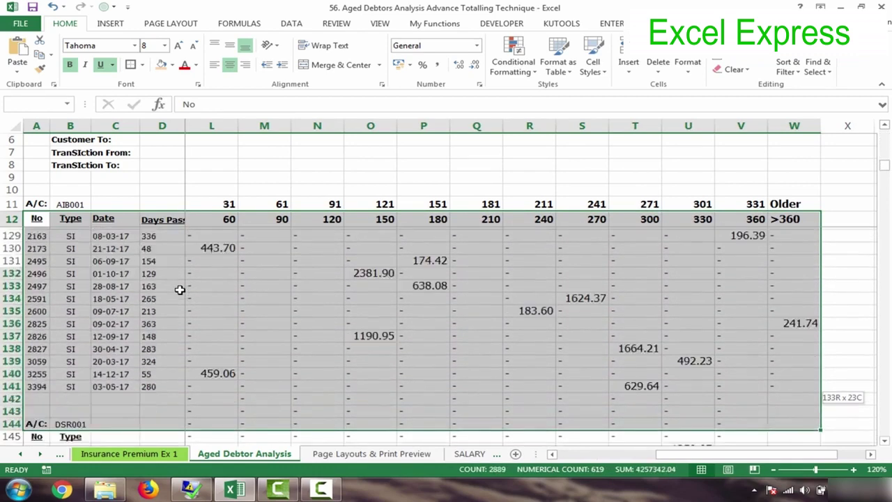
key(shift+Page_Down)
key(shift+Page_Down)
key(shift+Page_Down)
key(shift+Page_Down)
key(shift+Page_Down)
key(shift+Page_Down)
key(shift+Page_Down)
key(shift+Page_Down)
key(shift+Page_Down)
key(shift+Page_Down)
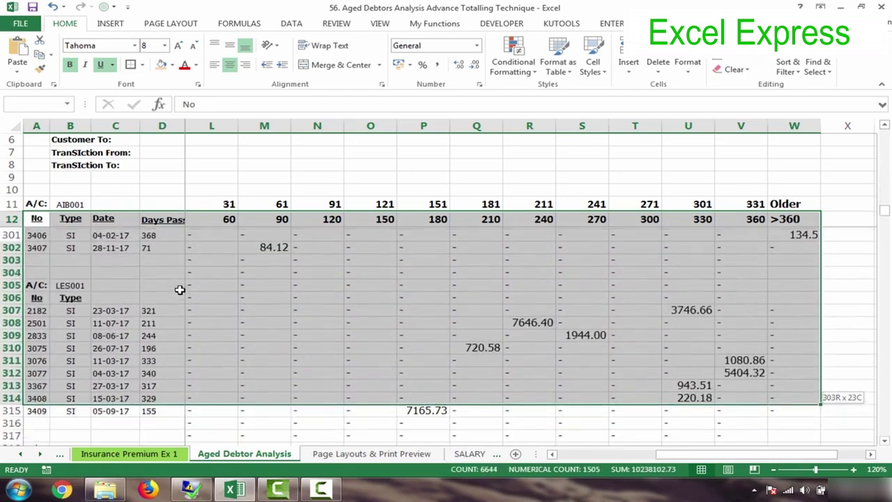
key(shift+Page_Down)
key(shift+Page_Down)
key(shift+Page_Down)
key(shift+Page_Down)
key(shift+Page_Down)
key(shift+Page_Down)
key(shift+Page_Down)
key(shift+Page_Down)
key(shift+Page_Down)
key(shift+Page_Down)
key(shift+Page_Down)
key(shift+Page_Down)
key(shift+Page_Down)
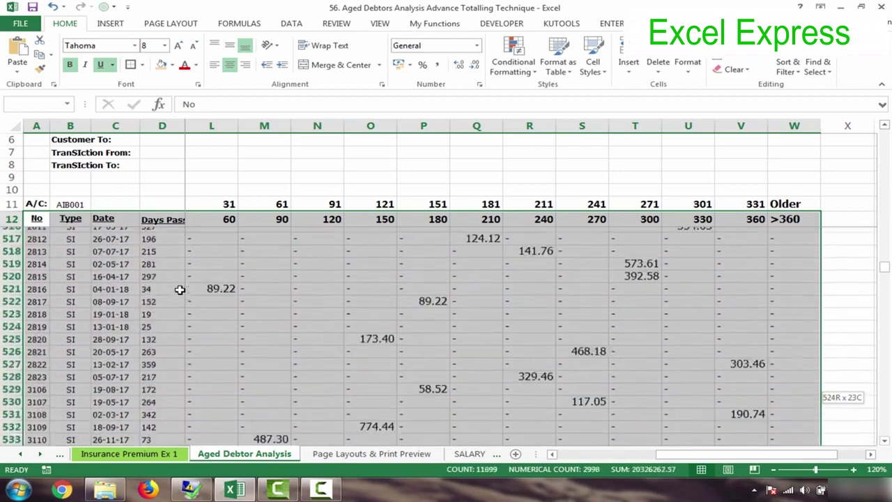
key(shift+Page_Down)
key(shift+Page_Down)
key(shift+Page_Down)
key(shift+Page_Down)
key(shift+Page_Down)
key(shift+Page_Down)
key(shift+Page_Down)
key(shift+Page_Down)
key(shift+Page_Down)
key(shift+Page_Down)
key(shift+Page_Down)
key(shift+Page_Down)
key(shift+Page_Down)
key(shift+Page_Down)
key(shift+Page_Down)
key(shift+Page_Down)
key(shift+Page_Down)
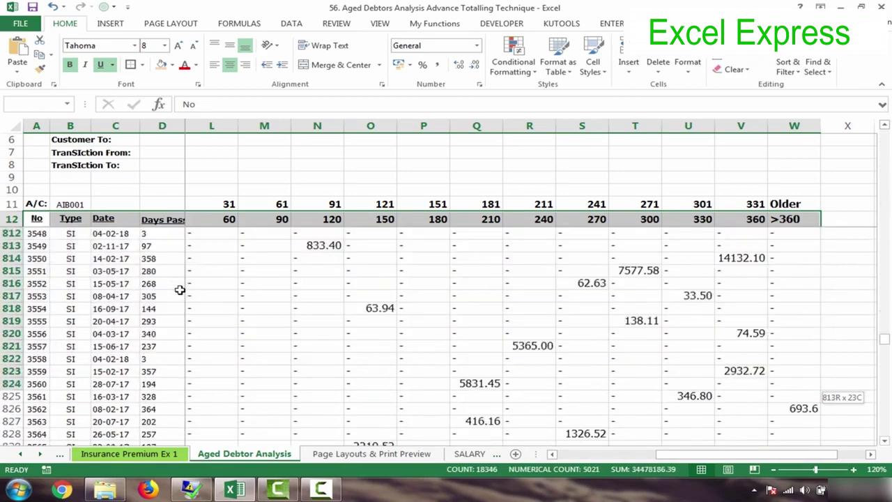
key(shift+Page_Down)
key(shift+Page_Down)
key(shift+Page_Down)
key(shift+Page_Down)
key(shift+Page_Down)
key(shift+Page_Down)
key(shift+Page_Down)
key(shift+Page_Down)
key(shift+Page_Down)
key(shift+Page_Down)
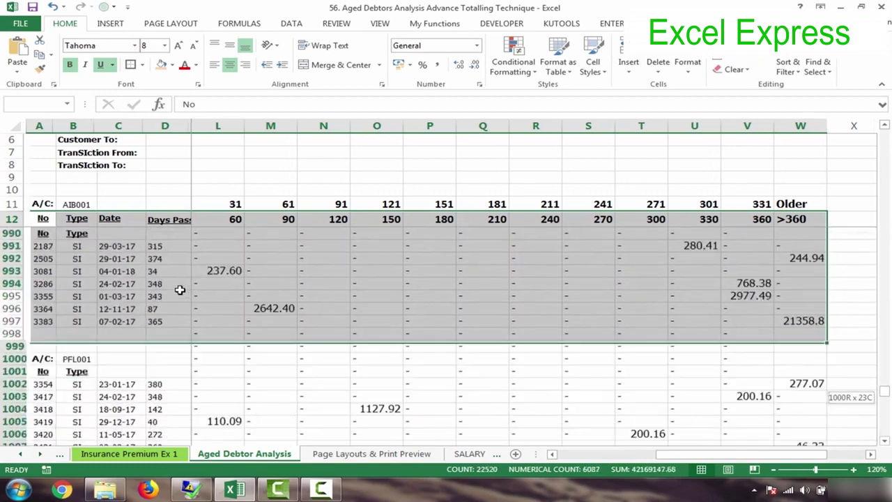
key(shift+Page_Down)
key(shift+Page_Down)
key(shift+Page_Down)
key(shift+Page_Down)
key(shift+Page_Down)
key(shift+Page_Down)
key(shift+Page_Down)
key(shift+Page_Down)
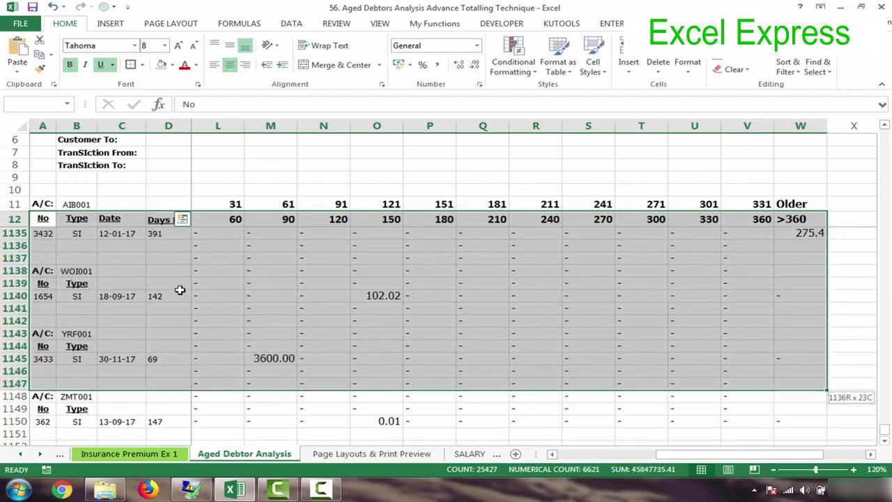
key(shift+Down)
key(shift+Down)
key(shift+Down)
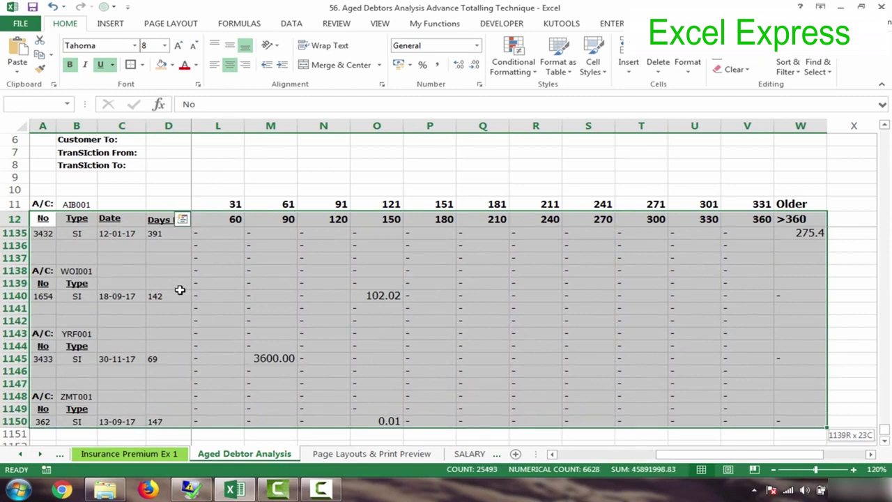
key(shift+Down)
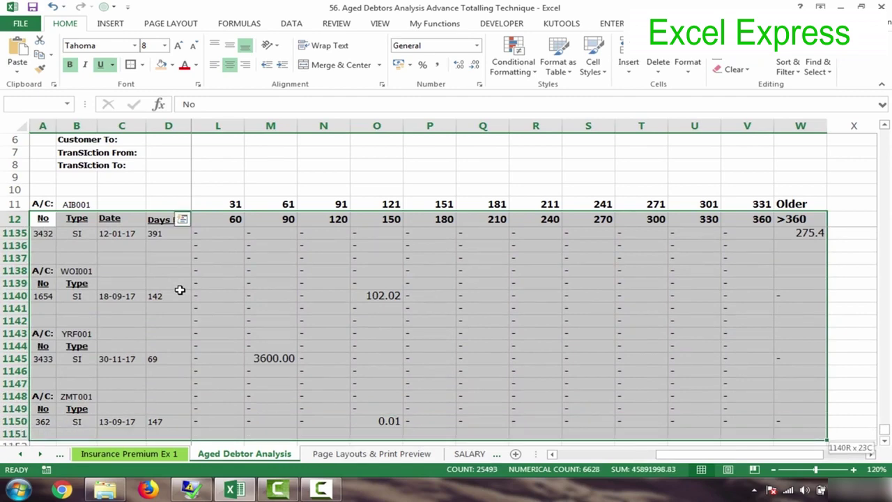
key(shift+Up)
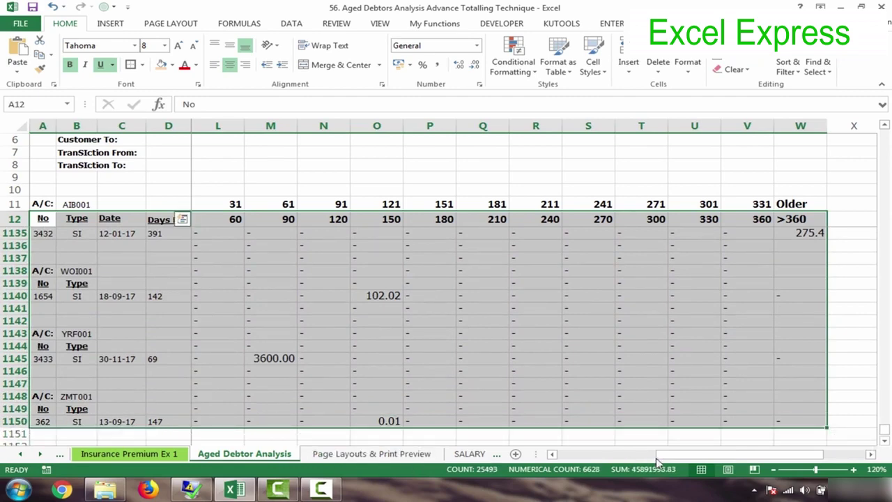
drag(658, 458, 558, 455)
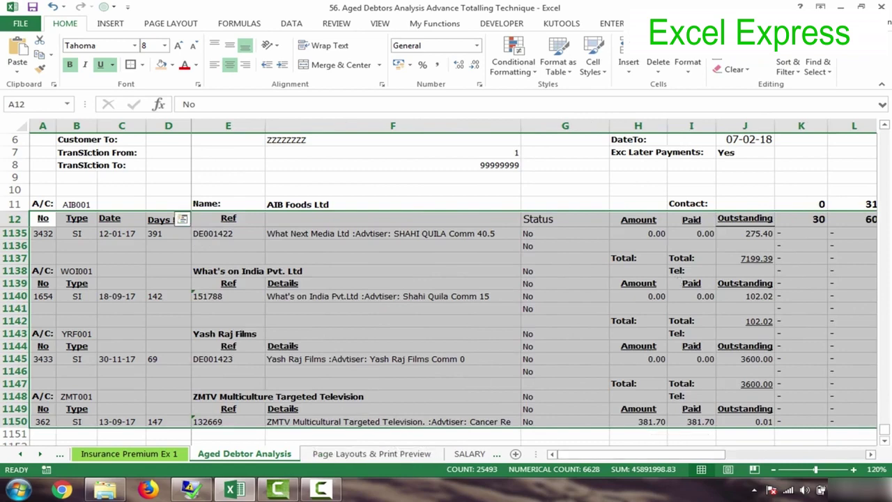
drag(886, 431, 887, 119)
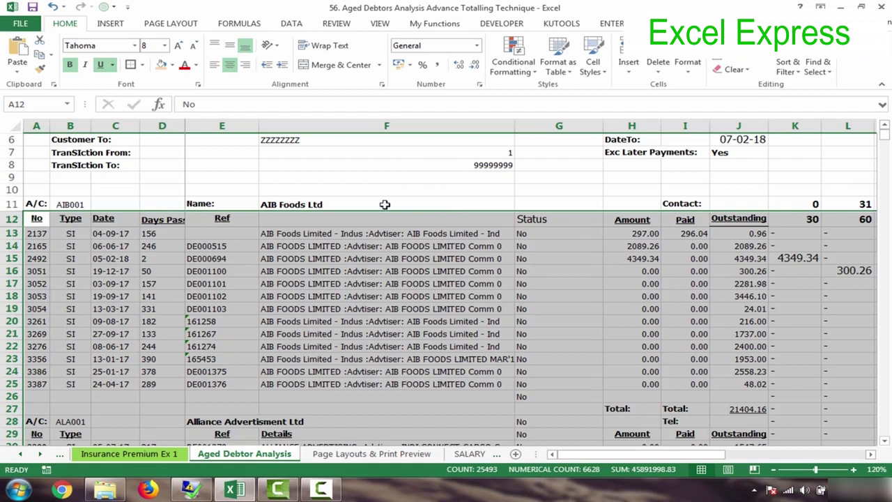
click(36, 105)
text(tableada)
click(308, 178)
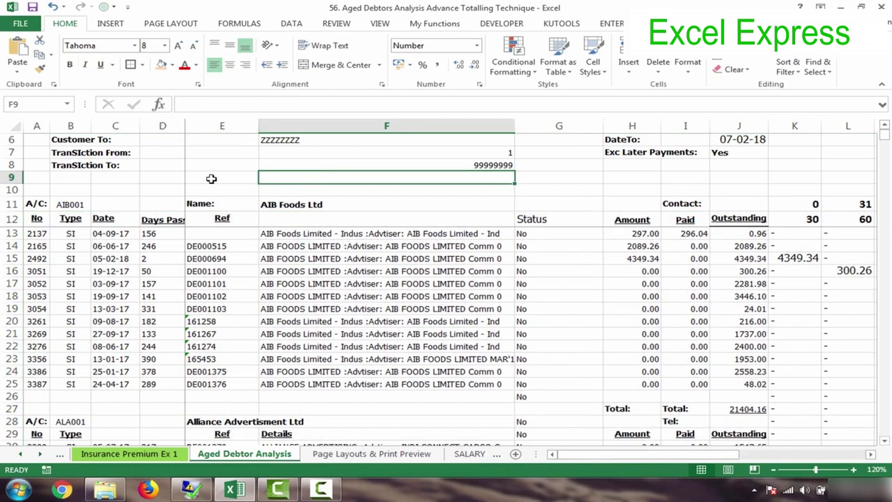
Select the named range tableada and start Subtotal on it, treating its first row as column labels.
click(68, 104)
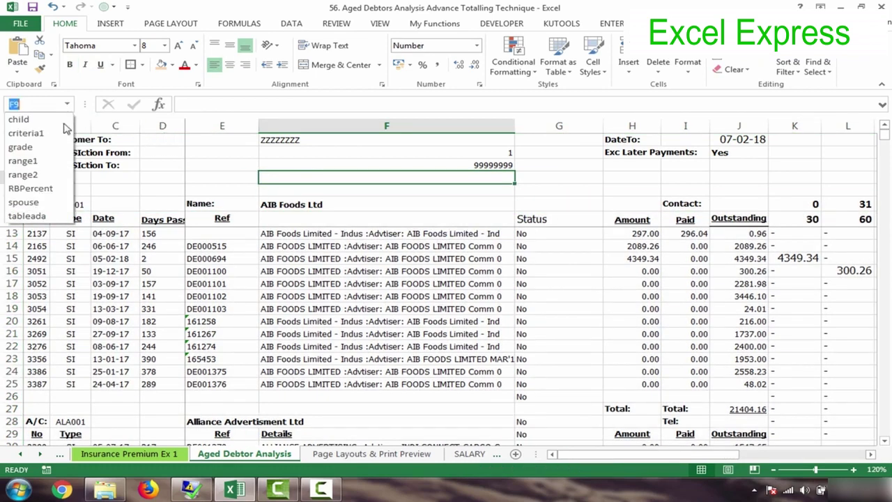
click(28, 216)
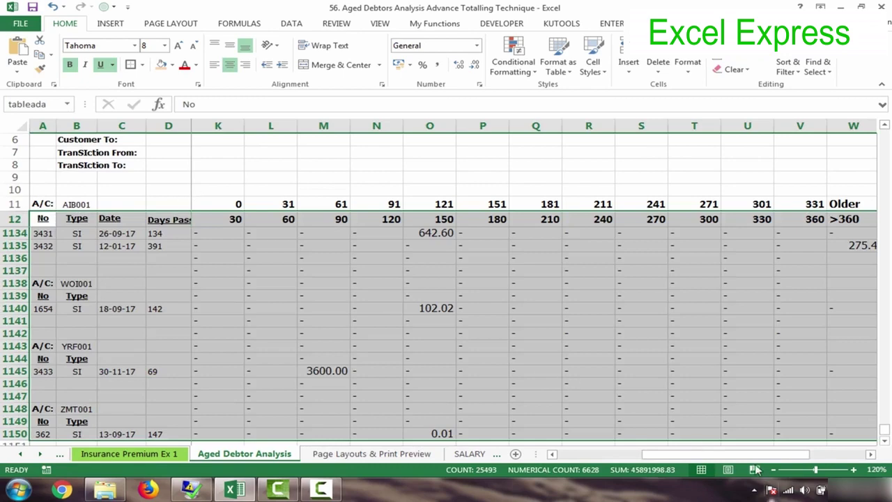
drag(757, 454, 672, 454)
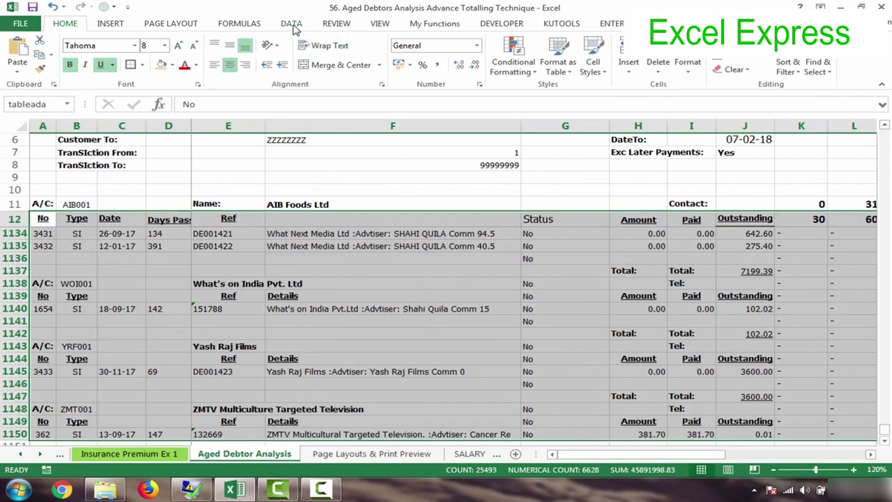
click(291, 23)
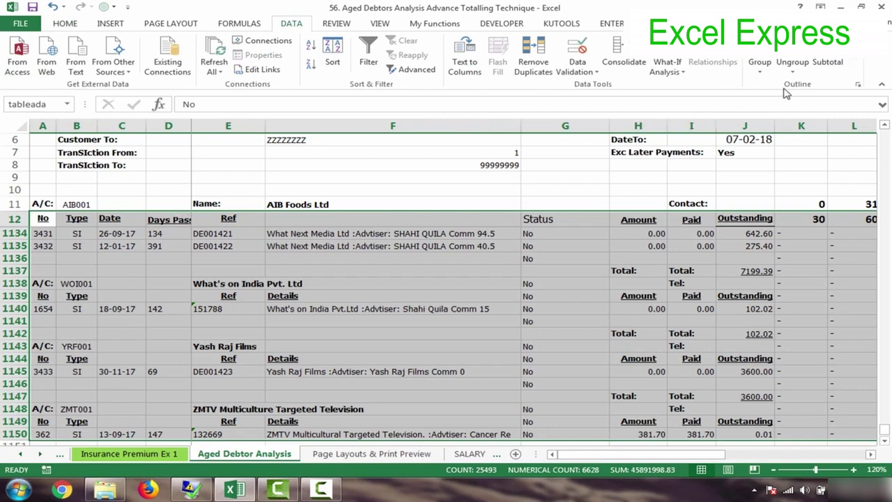
click(837, 63)
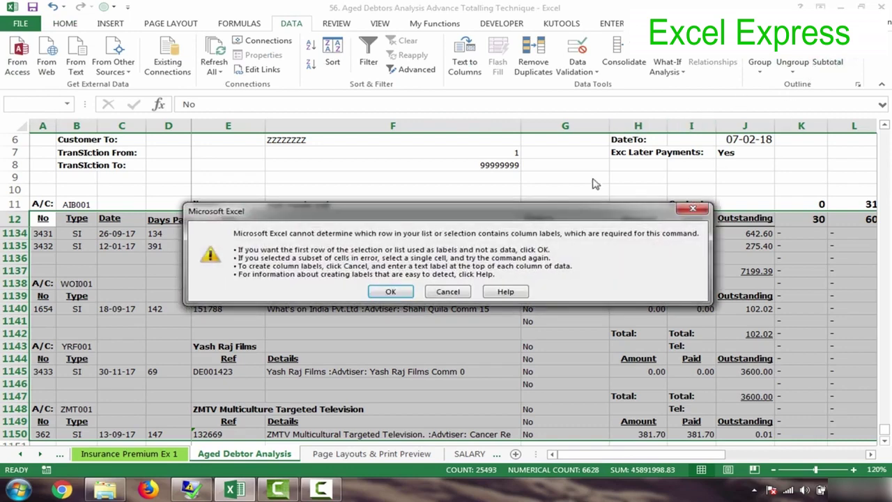
click(391, 292)
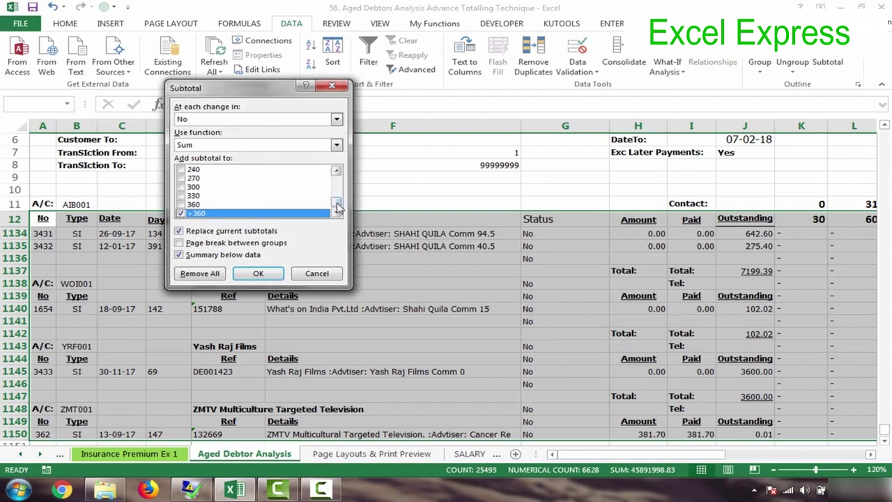
Set the subtotal to be calculated at each change in Status.
drag(336, 202, 337, 175)
drag(254, 101, 314, 145)
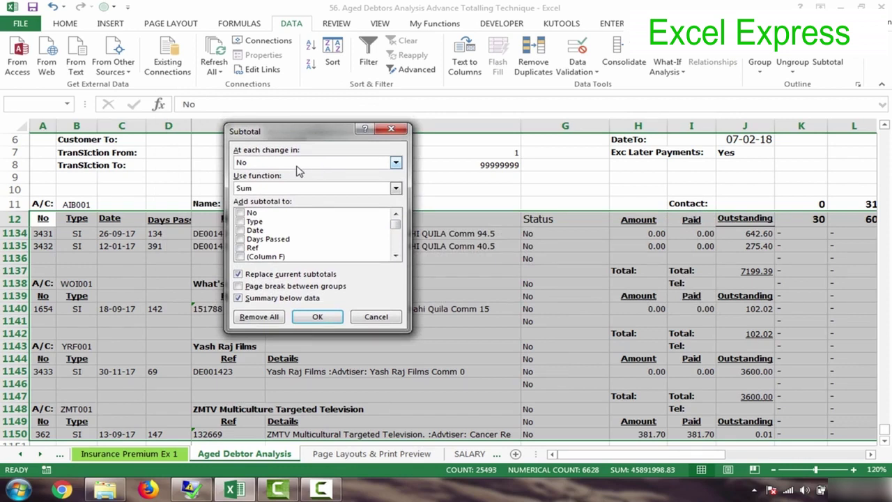
click(296, 167)
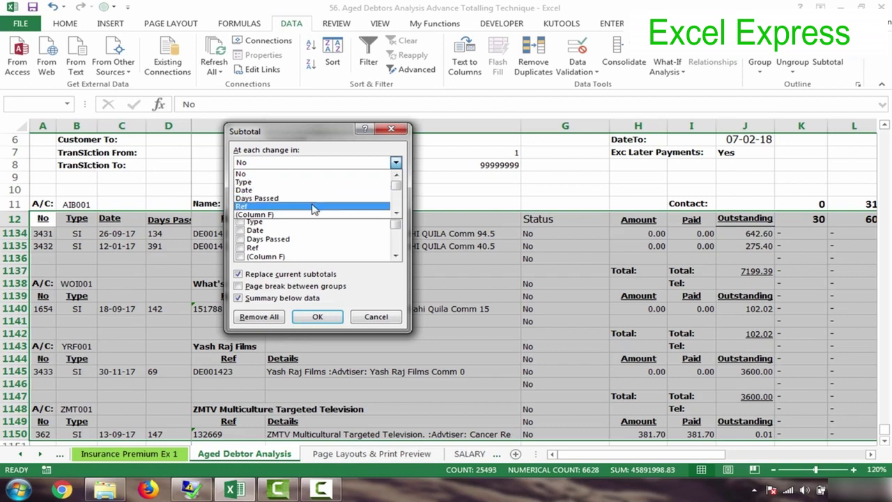
click(396, 214)
click(396, 214)
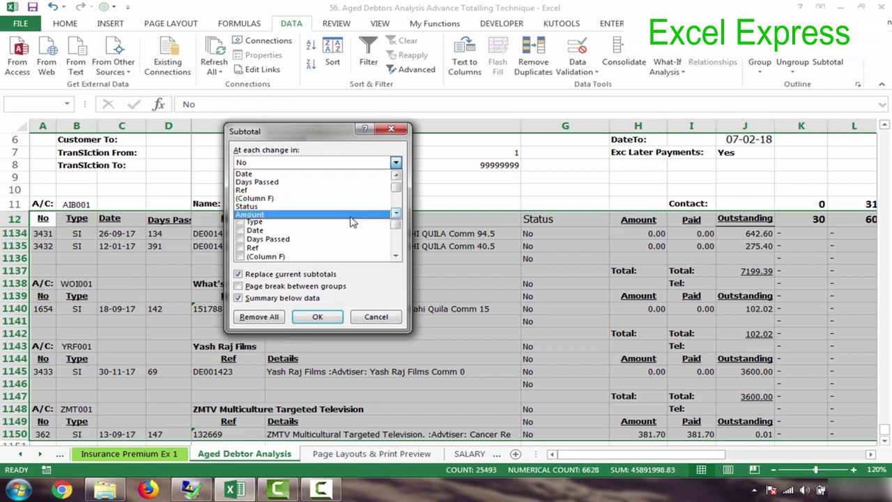
click(345, 207)
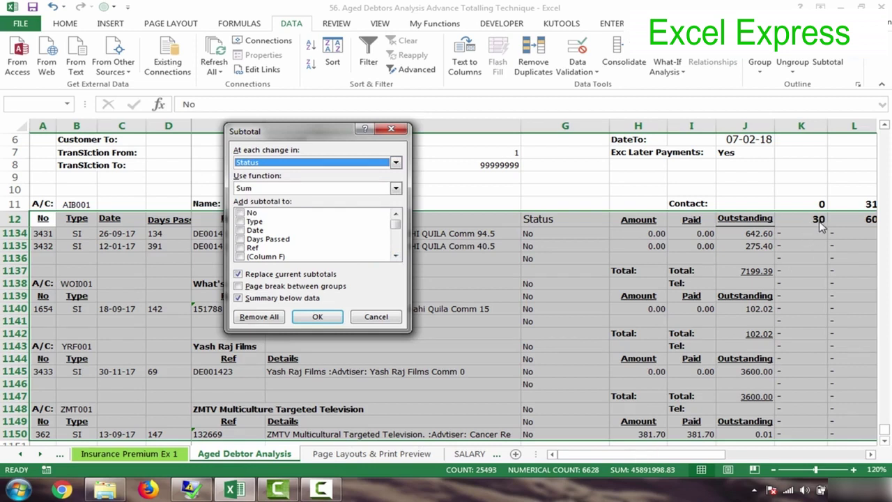
Include the 30, 60 and 90 ageing columns in the Sum subtotal.
click(395, 255)
click(395, 255)
click(395, 255)
click(396, 255)
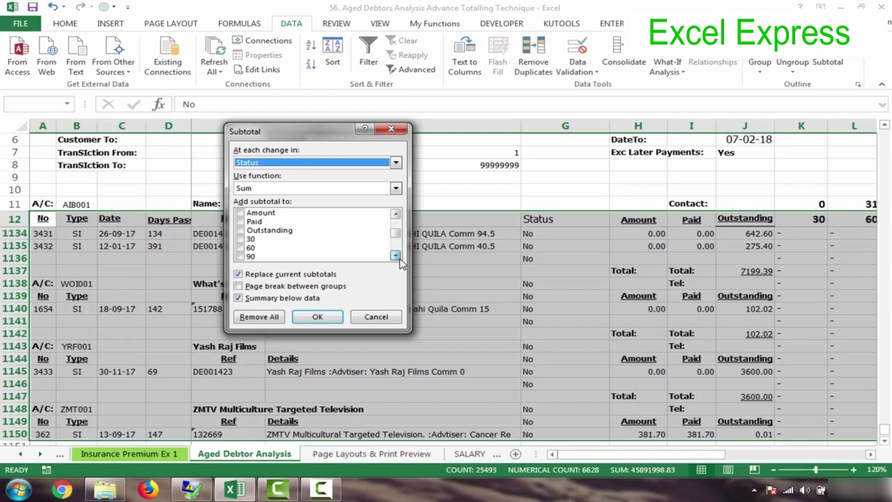
click(241, 239)
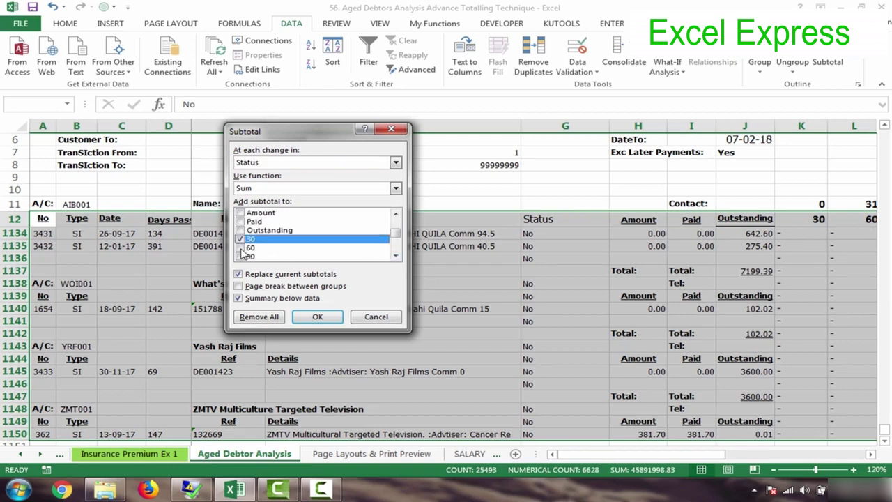
click(241, 249)
click(240, 257)
Add the 120, 150 and 180 ageing columns to the columns being subtotalled.
click(396, 255)
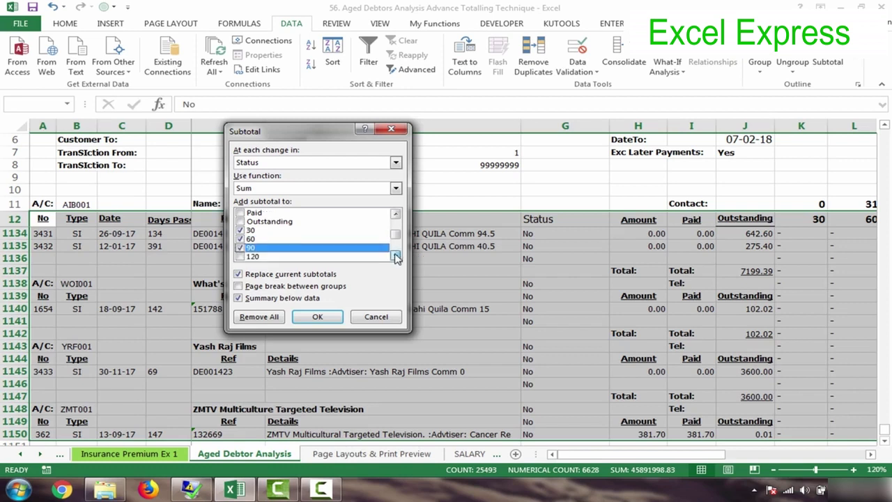
click(395, 256)
click(395, 255)
click(241, 241)
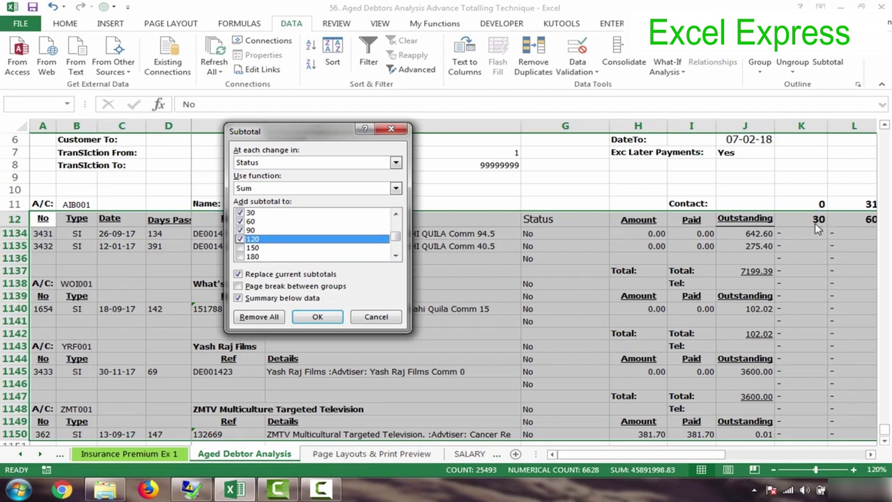
click(241, 248)
click(241, 256)
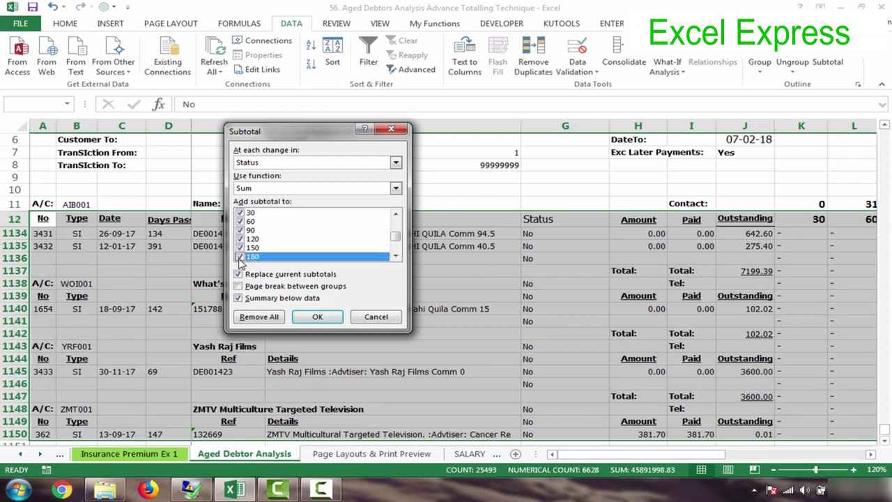
Include the 210, 240, 270, 300, 330 and 360 columns as well, keeping >360, and apply the subtotals.
click(395, 256)
click(395, 256)
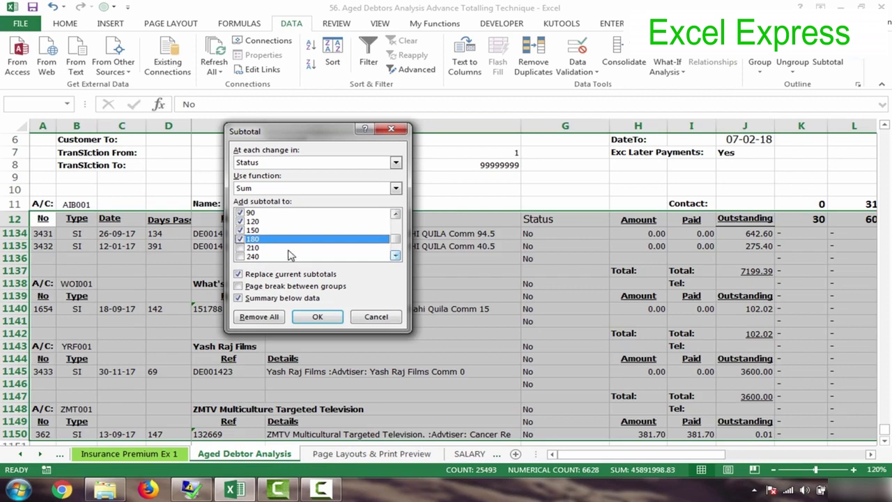
click(240, 248)
click(240, 256)
click(396, 256)
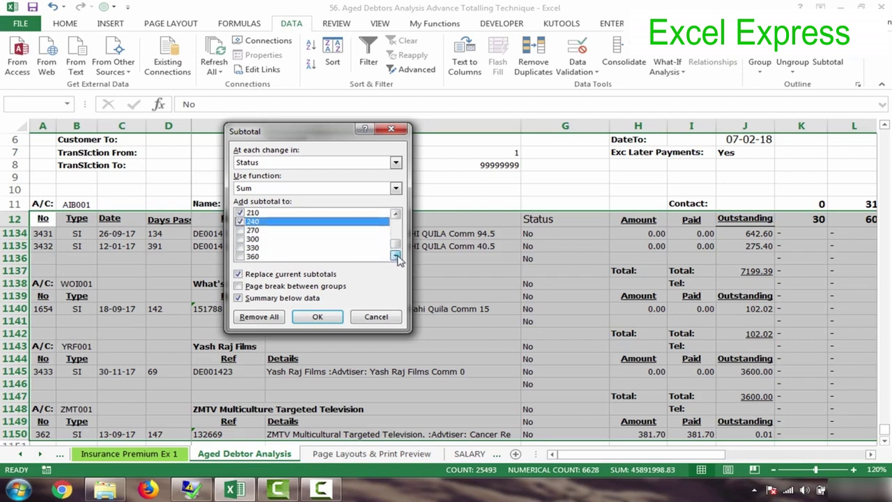
click(241, 230)
click(240, 240)
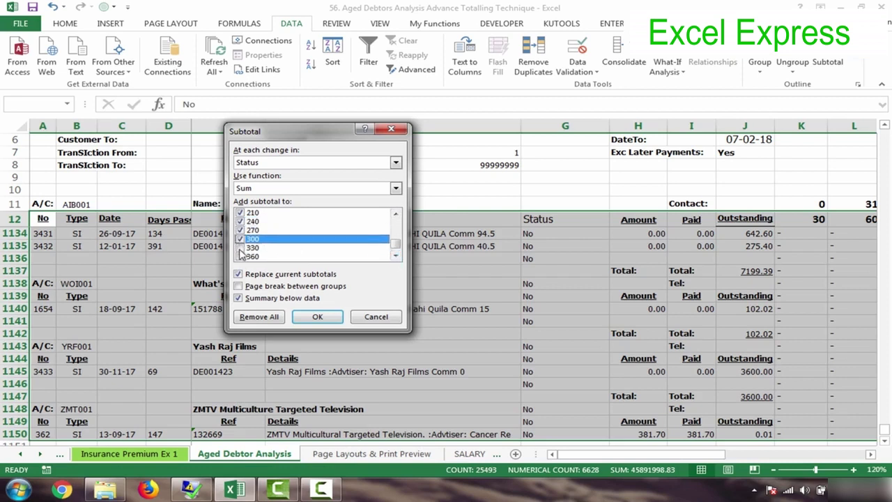
click(241, 248)
click(241, 256)
click(395, 256)
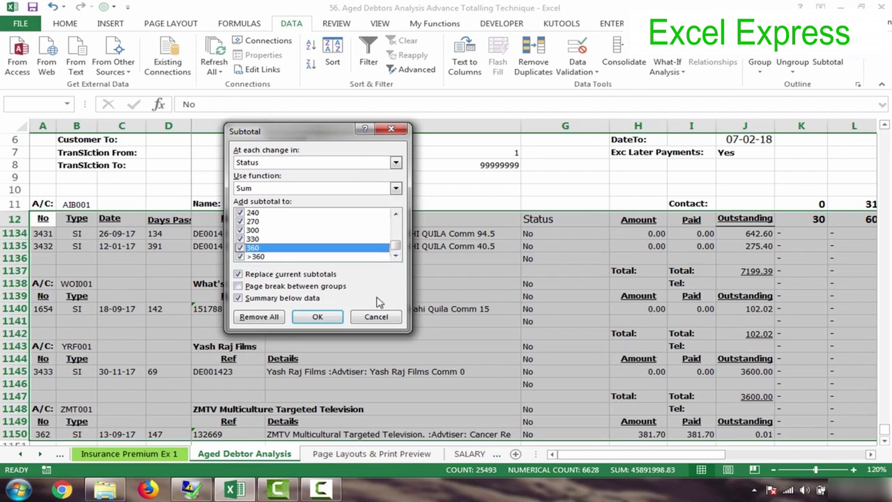
click(318, 317)
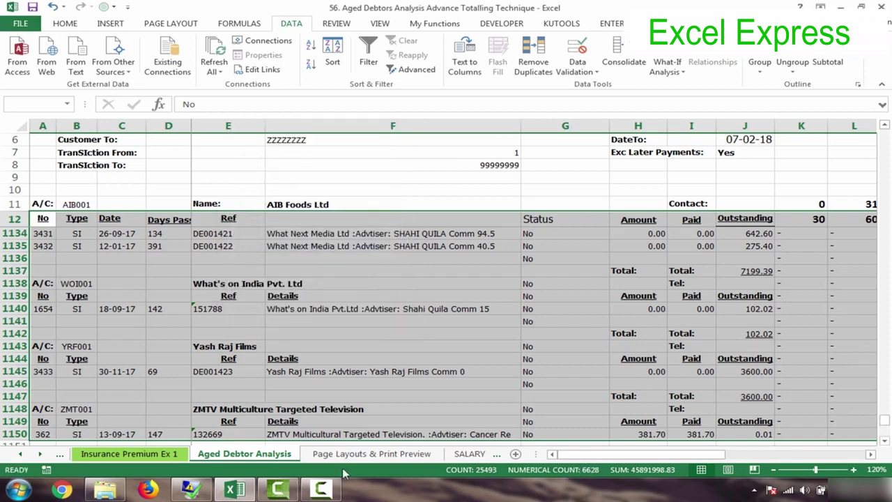
Examine the customer's Outstanding total in J1138 and the ageing cells along its row through column R.
click(396, 386)
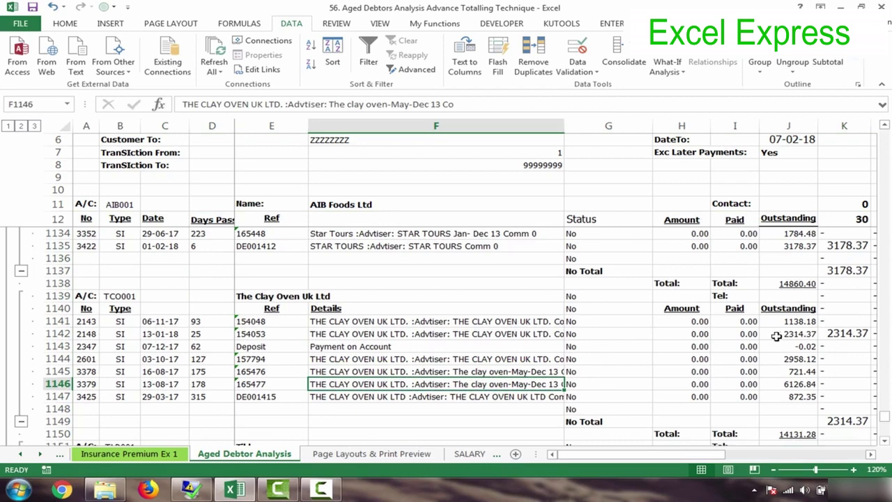
click(754, 283)
click(819, 283)
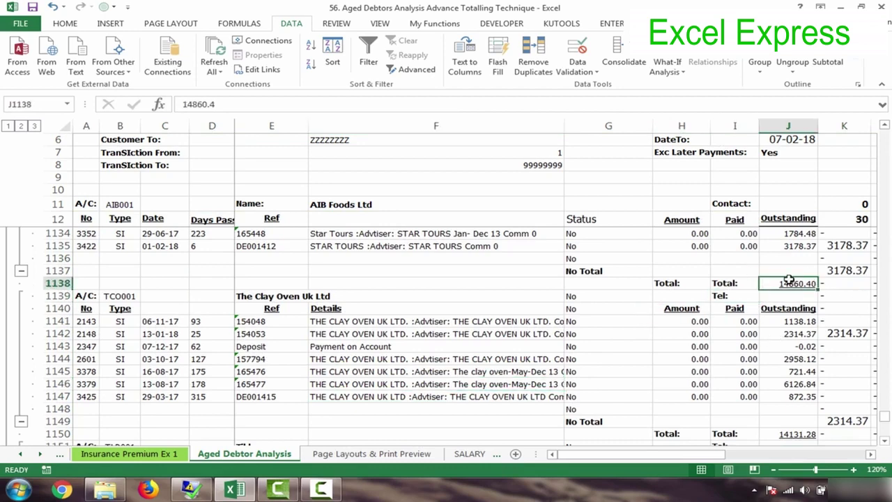
key(Right)
key(Right)
key(Right)
key(Right)
key(Right)
key(Right)
key(Right)
key(Right)
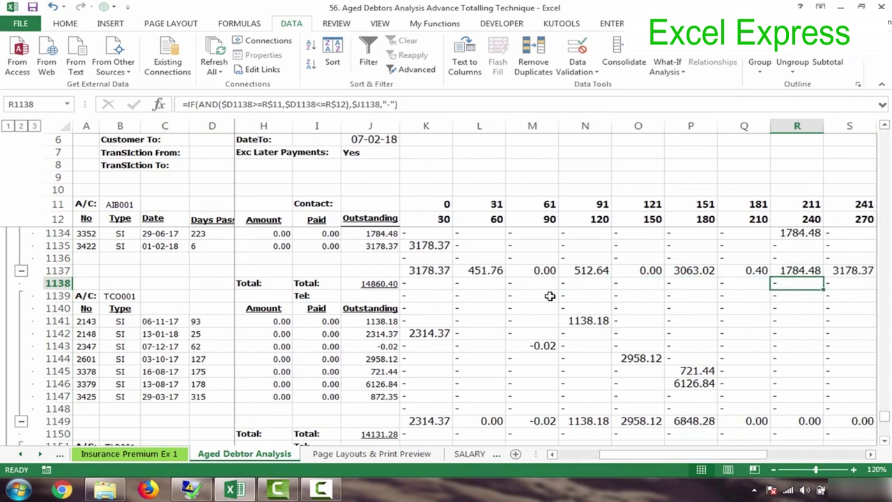
Inspect the subtotal formula in K1137 and the inserted row's label in G1137.
click(393, 283)
click(426, 271)
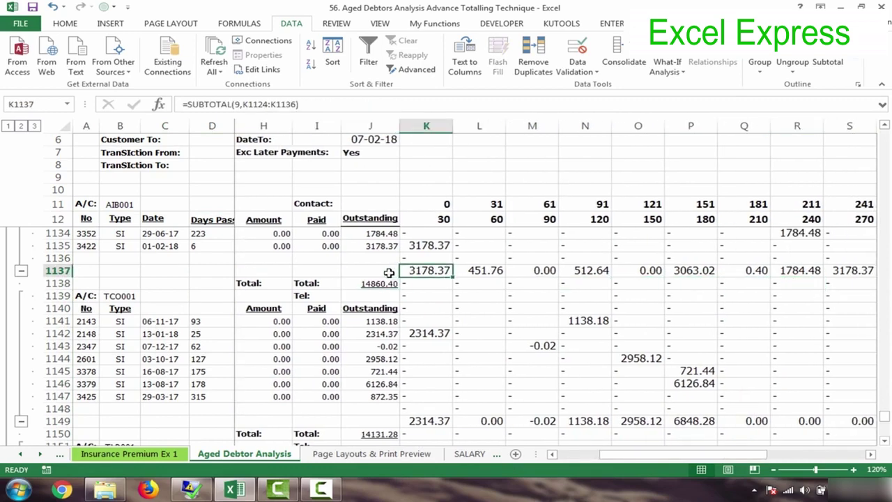
key(Left)
key(Left)
key(Left)
key(Left)
key(Left)
key(Left)
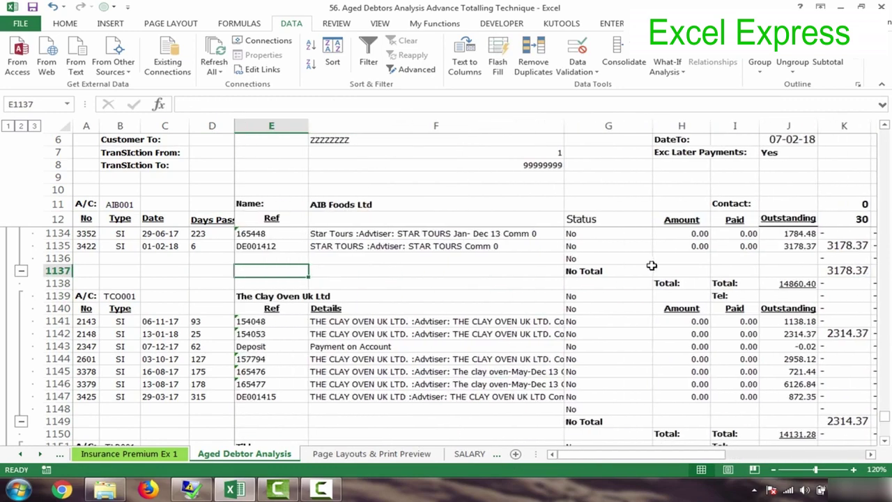
click(598, 273)
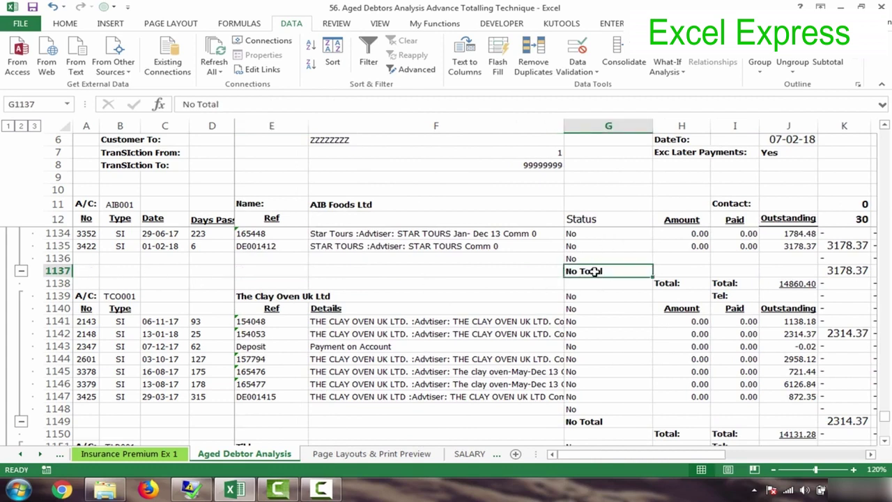
click(844, 270)
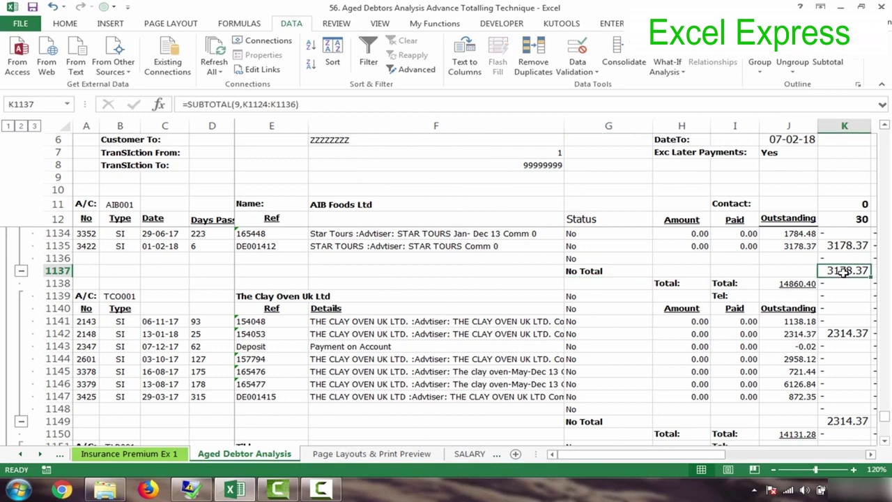
Review the ageing bucket subtotals across row 1137 through the Older column.
key(Right)
key(Right)
key(Right)
key(Right)
key(Right)
key(Right)
key(Right)
key(Right)
key(Right)
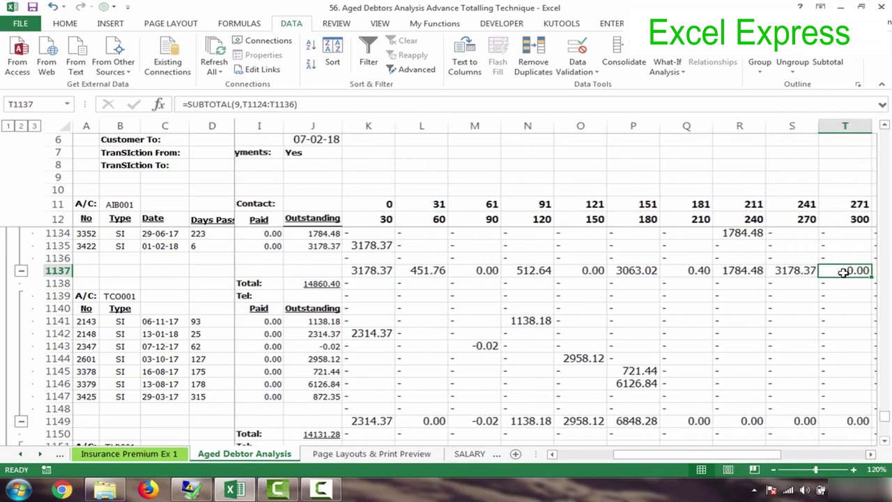
key(Down)
key(Down)
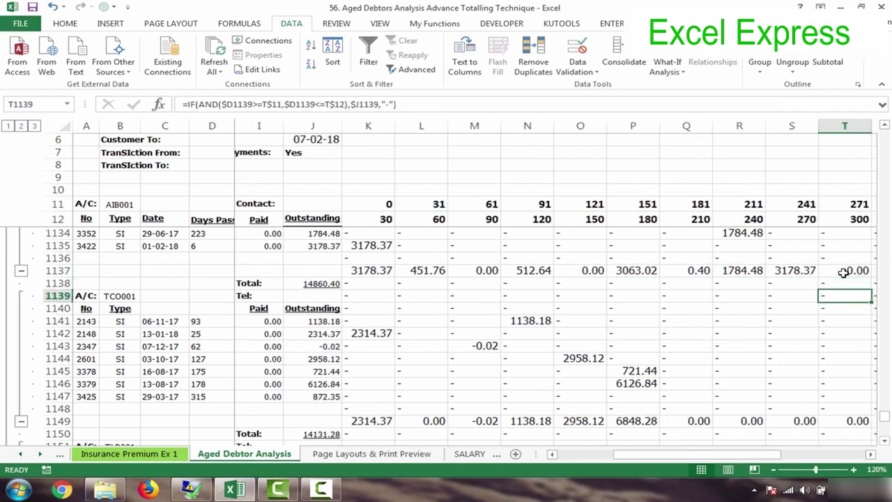
key(Right)
key(Right)
key(Right)
key(Right)
key(Left)
key(Left)
key(Left)
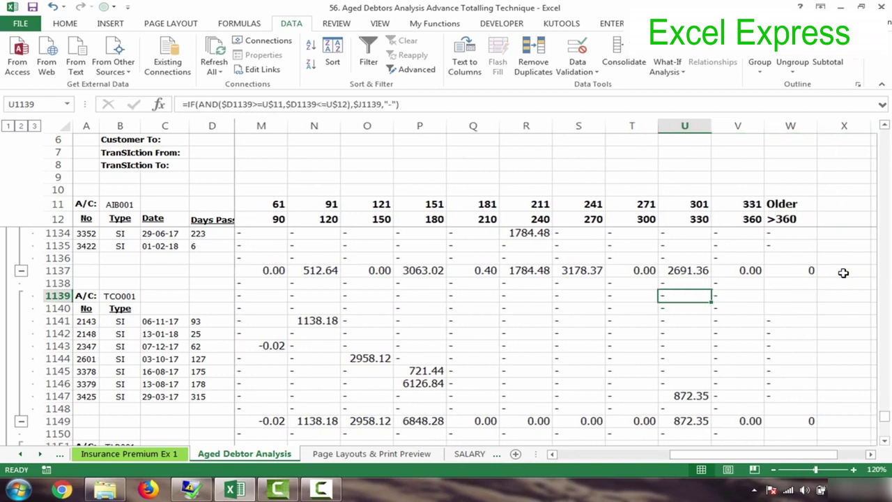
Look through the inserted subtotal rows of the preceding customers, working up from row 1139.
key(Up)
key(Up)
key(Up)
key(Up)
key(Up)
key(Up)
key(Up)
key(Up)
key(Up)
key(Up)
key(Up)
key(Up)
key(Up)
key(Up)
key(Up)
key(Up)
key(Up)
key(Up)
key(Up)
key(Up)
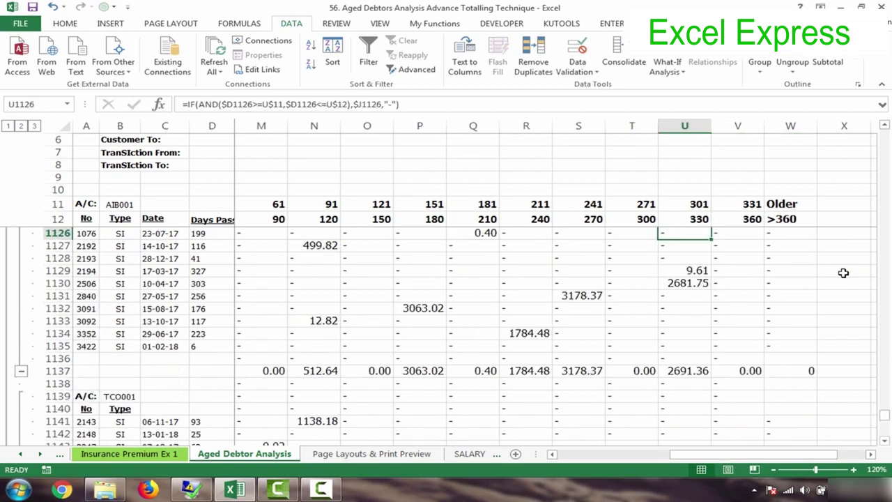
key(Up)
key(Up)
key(Up)
key(Up)
key(Up)
key(Up)
key(Up)
key(Up)
key(Up)
key(Up)
key(Up)
key(Up)
key(Up)
key(Up)
key(Up)
key(Up)
key(Up)
key(Up)
key(Up)
key(Up)
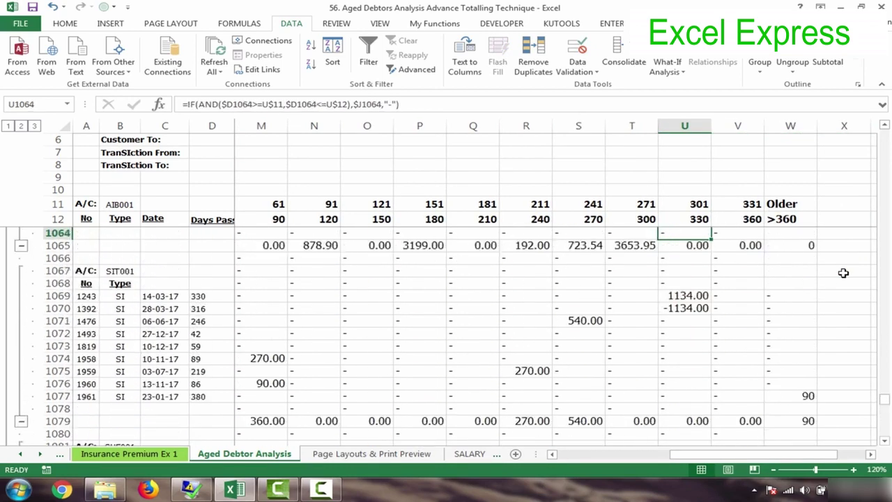
Check the sum of the first customer's ageing subtotals K27:W27 against the Outstanding total in J28.
drag(886, 398, 888, 130)
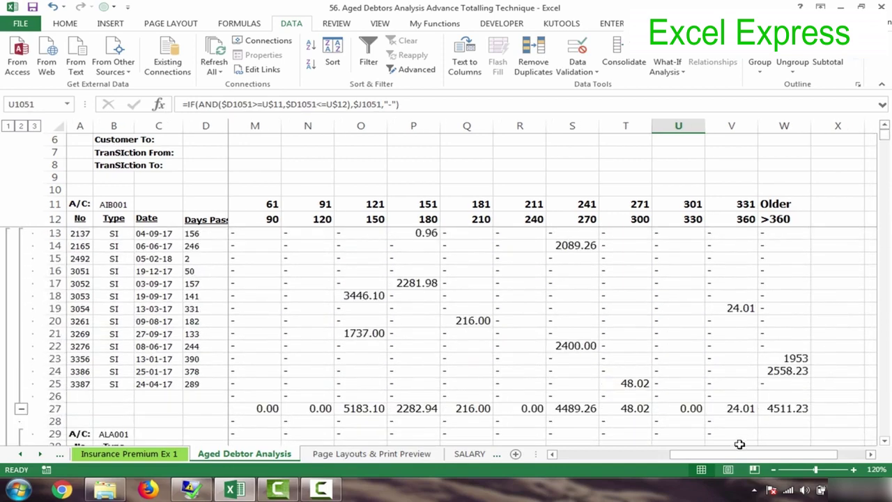
drag(740, 454, 661, 467)
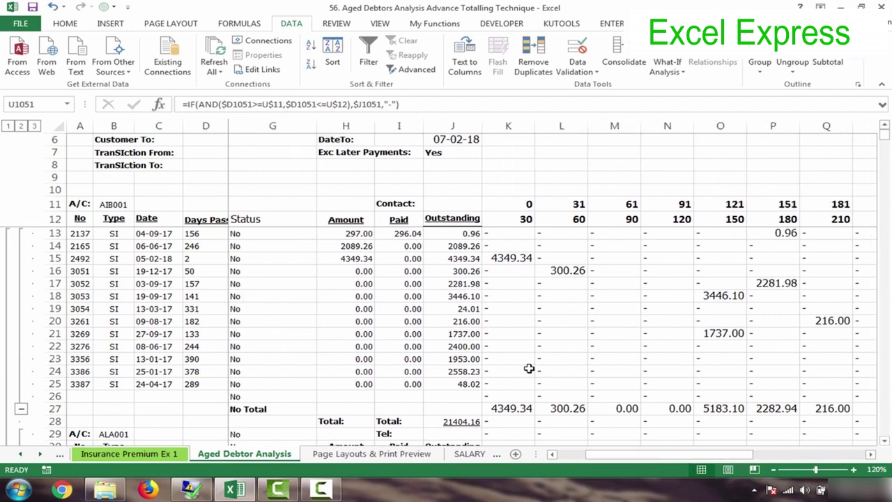
click(500, 406)
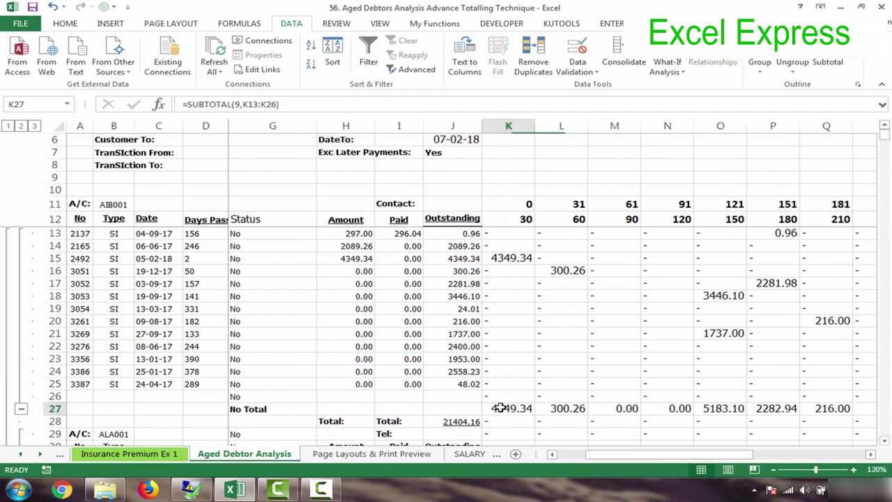
key(ctrl+shift+Right)
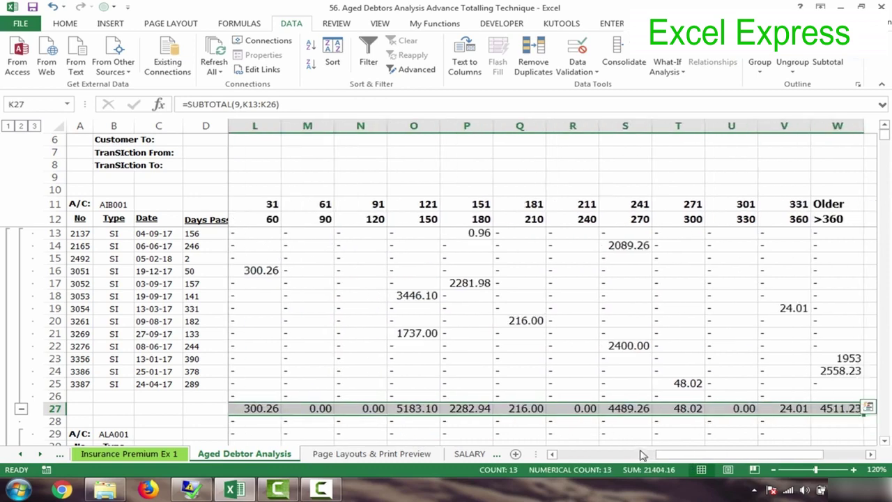
drag(668, 455, 613, 464)
click(710, 423)
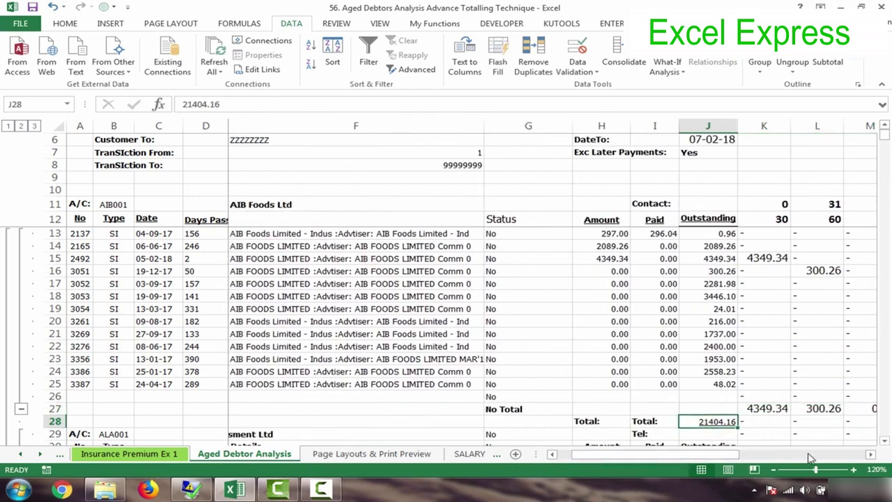
Enlarge the sheet to 140% and inspect the first customer's 31–60 day subtotal formula in L27.
click(854, 471)
click(854, 471)
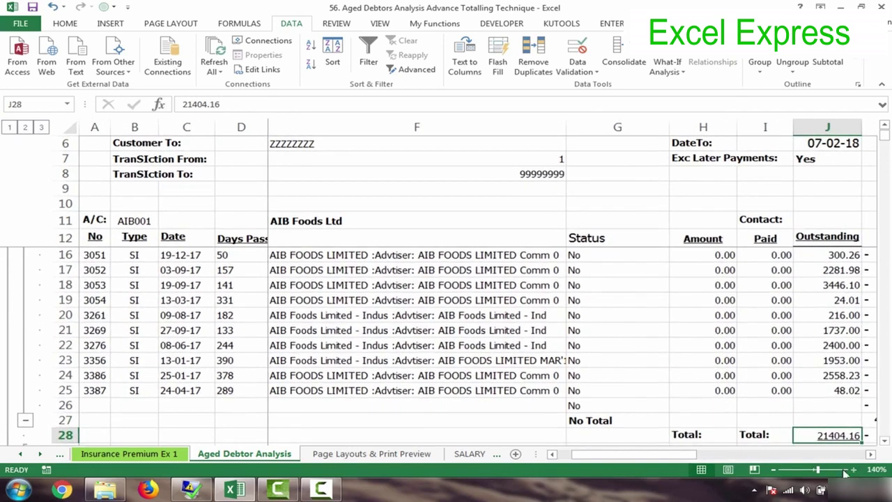
drag(695, 458, 720, 458)
click(555, 422)
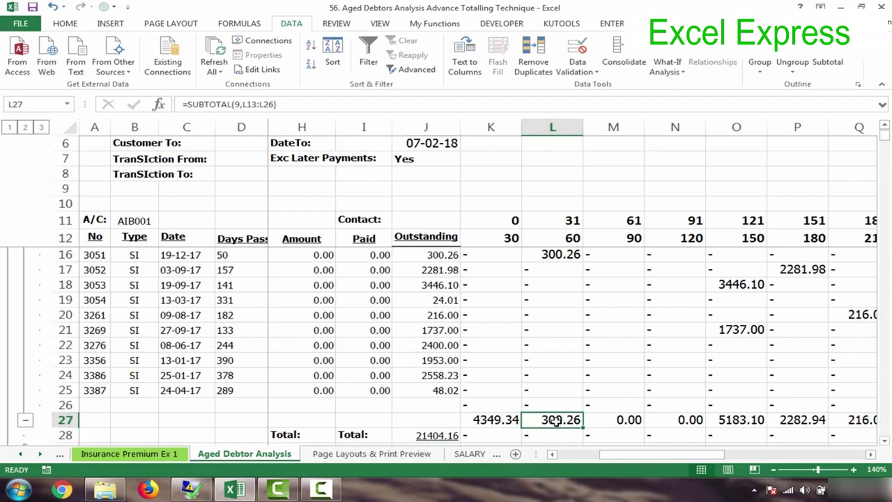